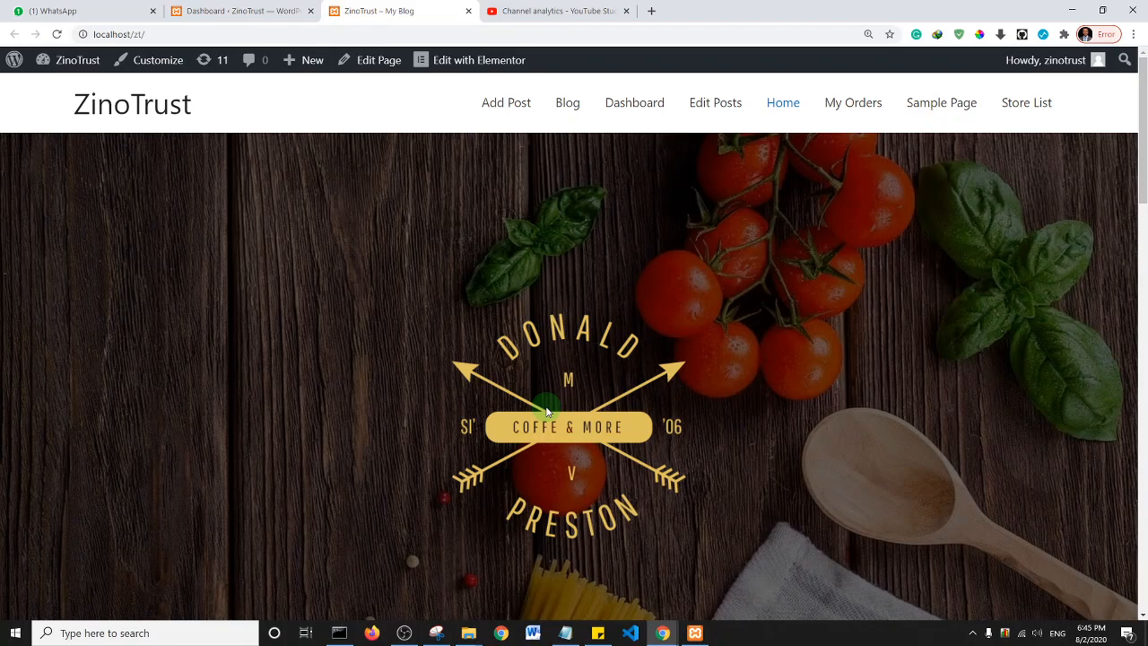
Step: Search the plugin directory for "wp user manager", then install and activate WP User Manager – User Profile Builder & Membership
{"action": "left_click", "coordinate": [240, 11]}
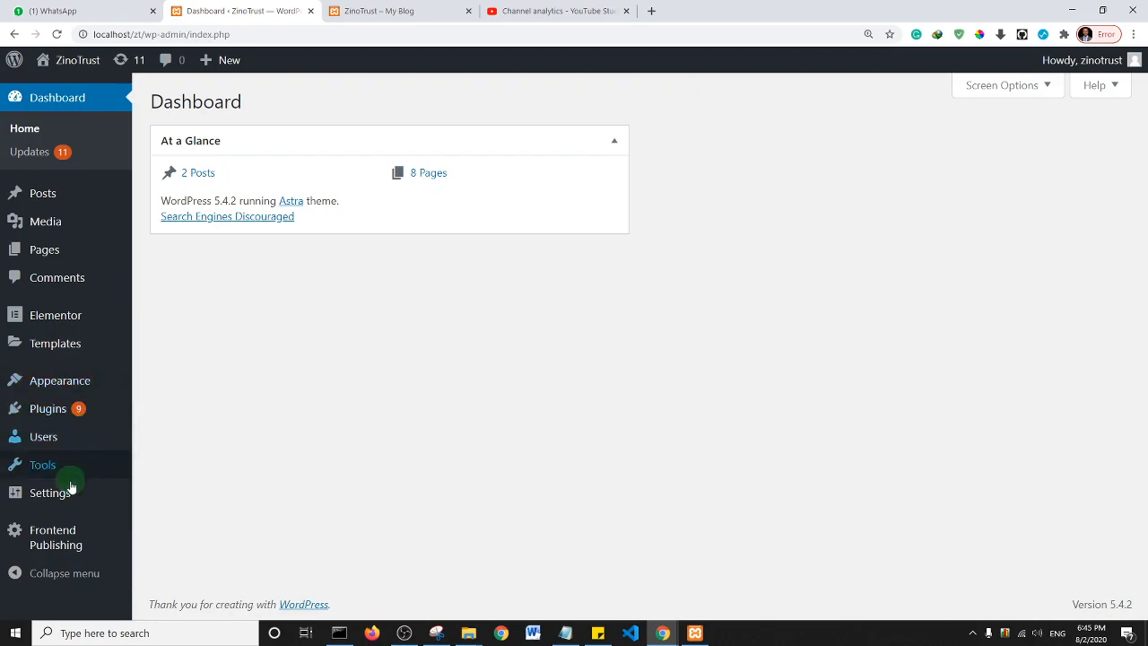
{"action": "mouse_move", "coordinate": [76, 412]}
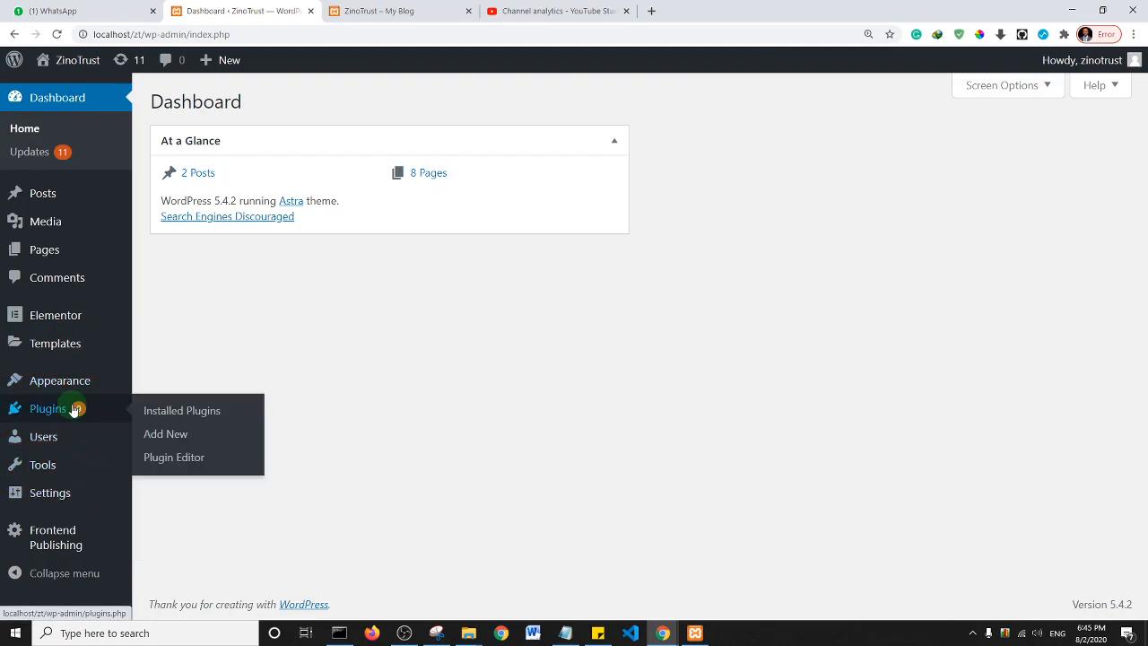
{"action": "left_click", "coordinate": [171, 434]}
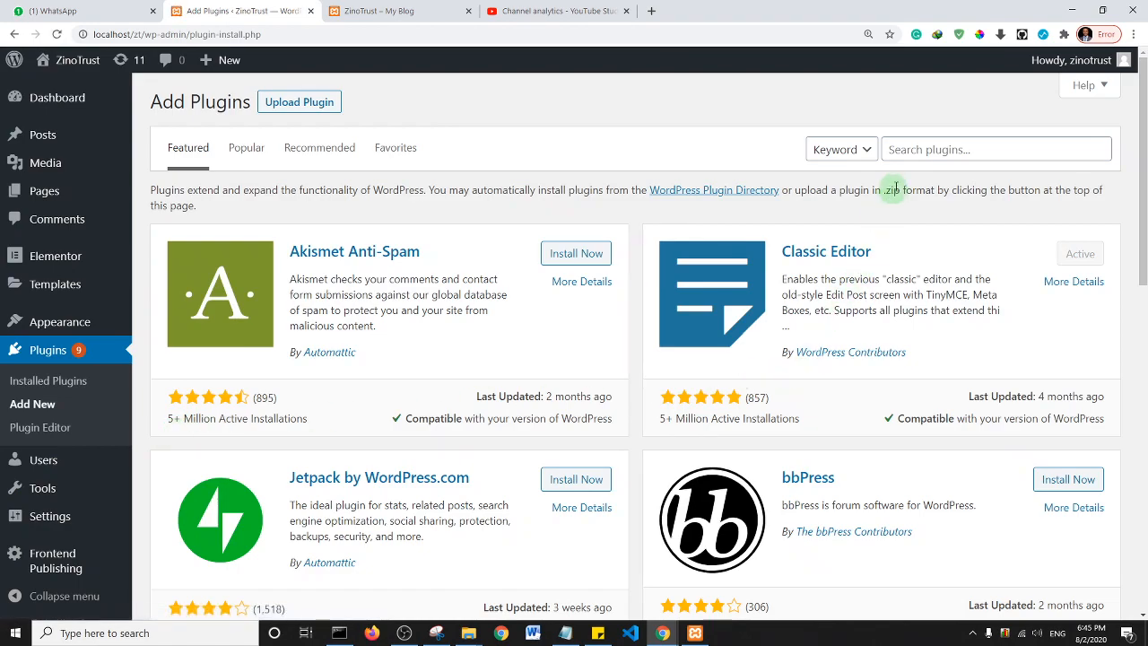
{"action": "left_click", "coordinate": [909, 151]}
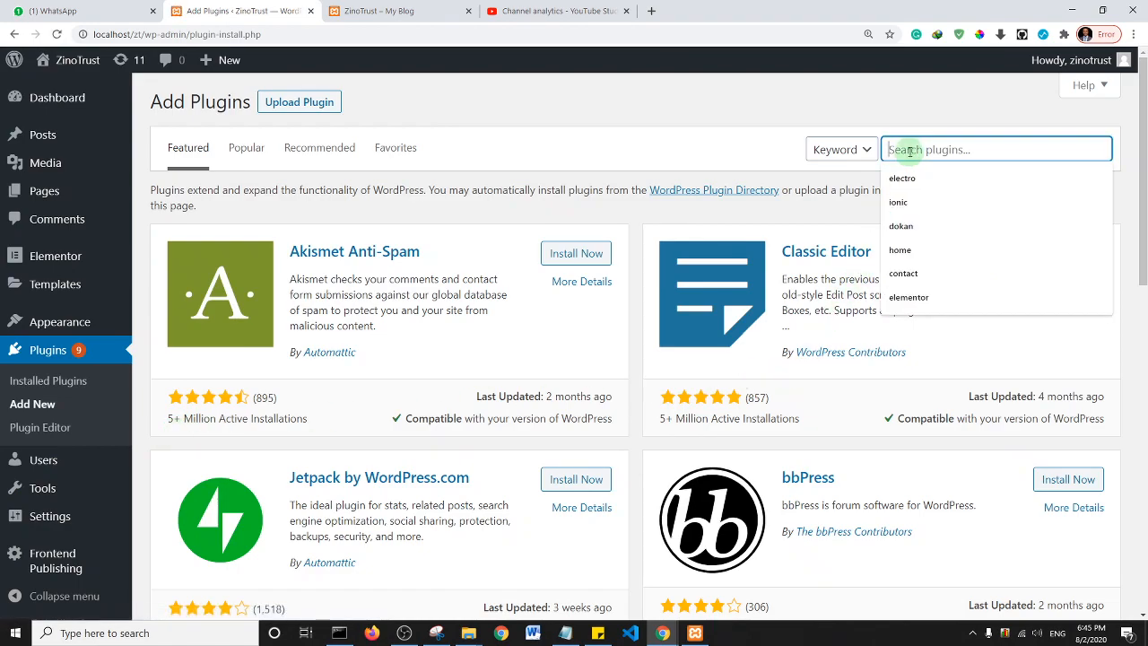
{"action": "type", "text": "wp user"}
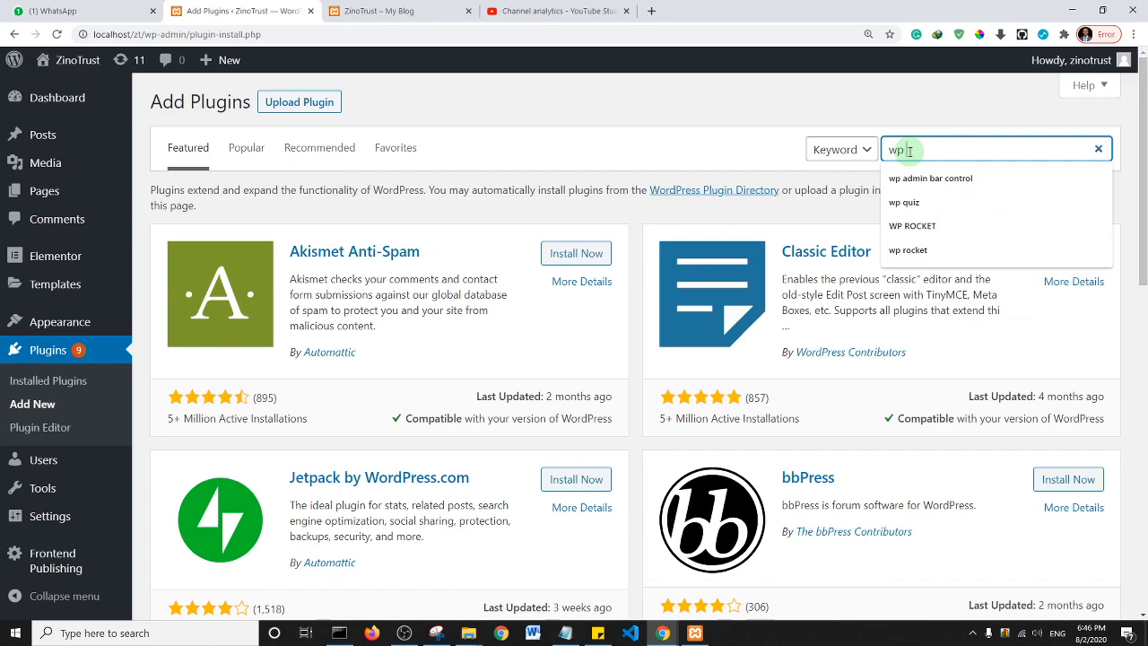
{"action": "type", "text": " manager"}
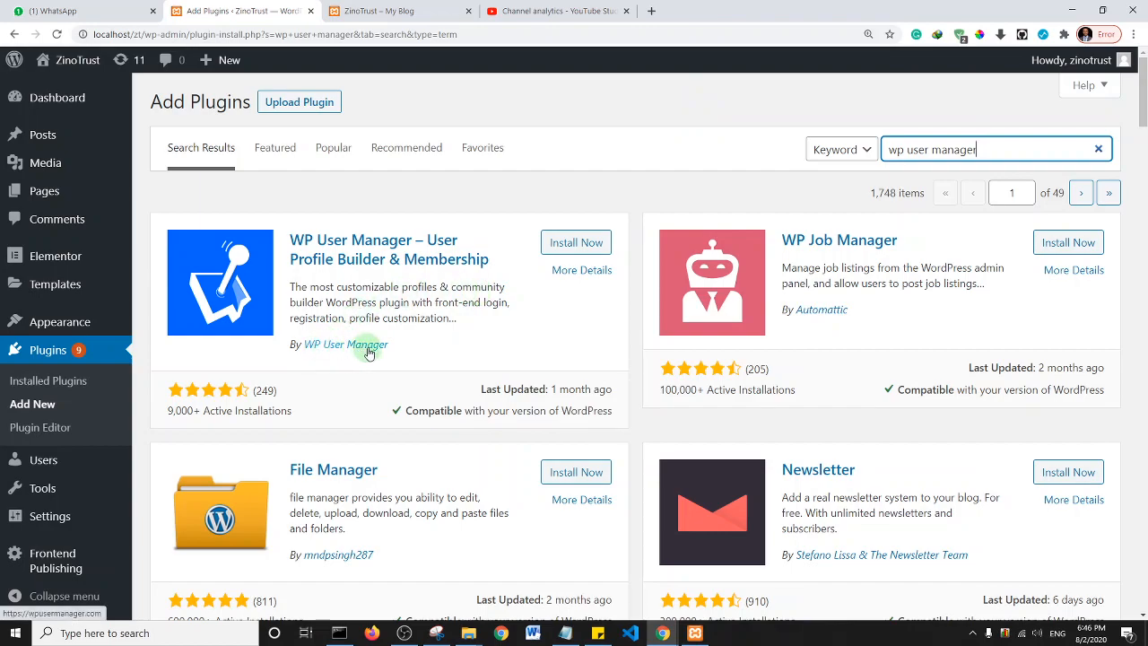
{"action": "left_click", "coordinate": [564, 248]}
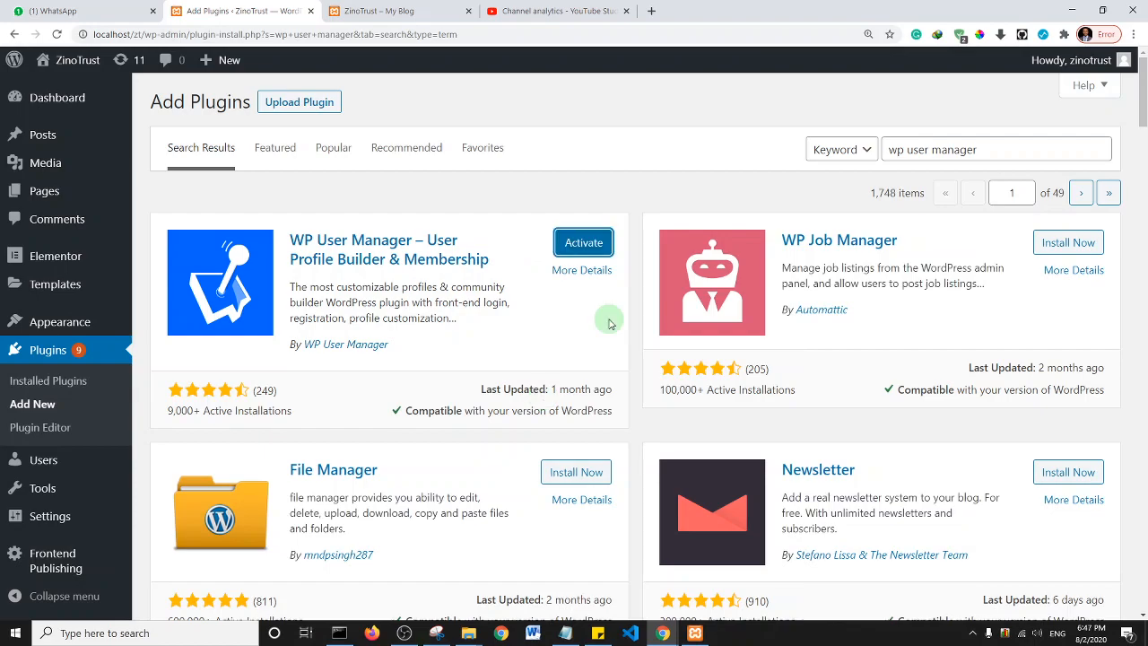
{"action": "left_click", "coordinate": [590, 246]}
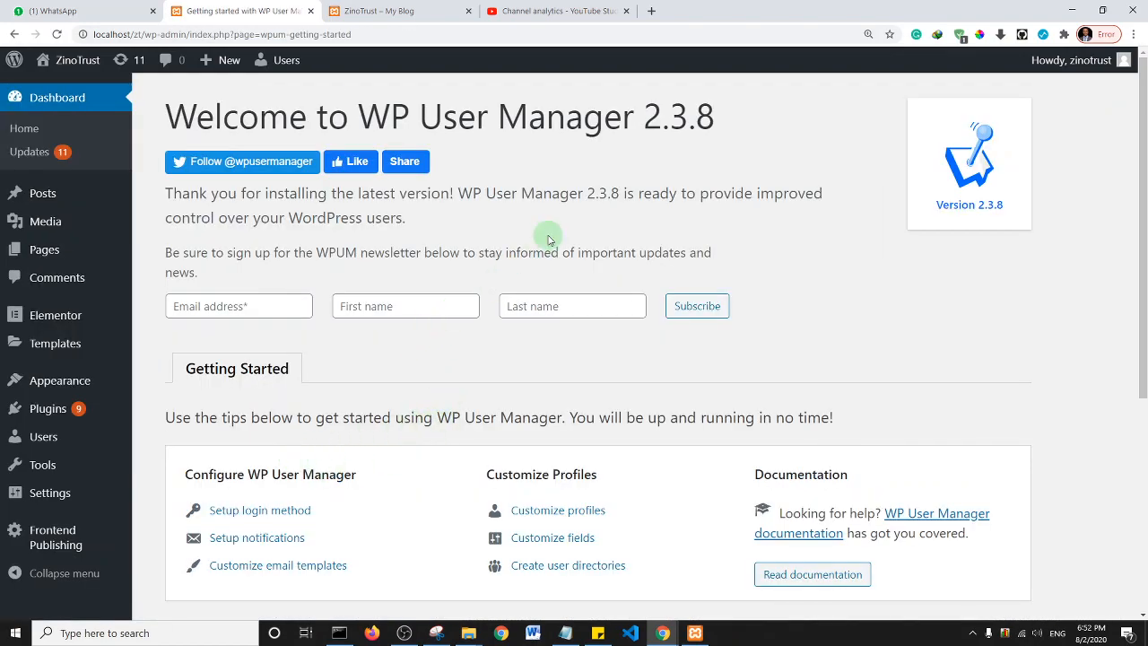
Step: Open the WP User Manager settings in a new browser tab and review the general page assignments
{"action": "middle_click", "coordinate": [254, 511]}
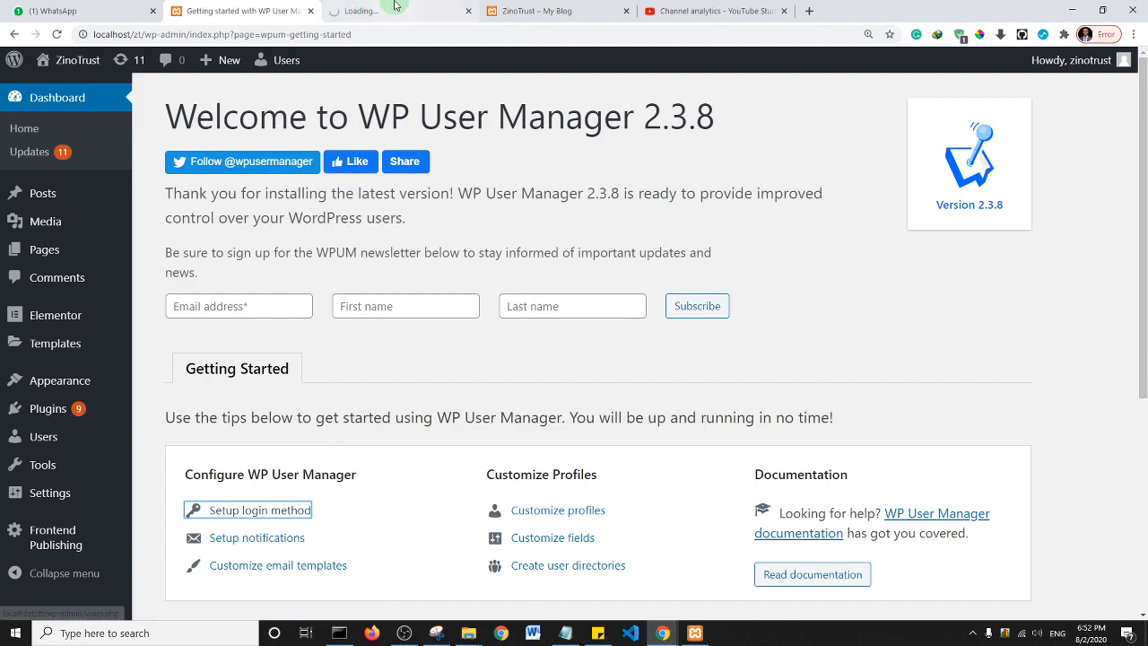
{"action": "left_click", "coordinate": [395, 9]}
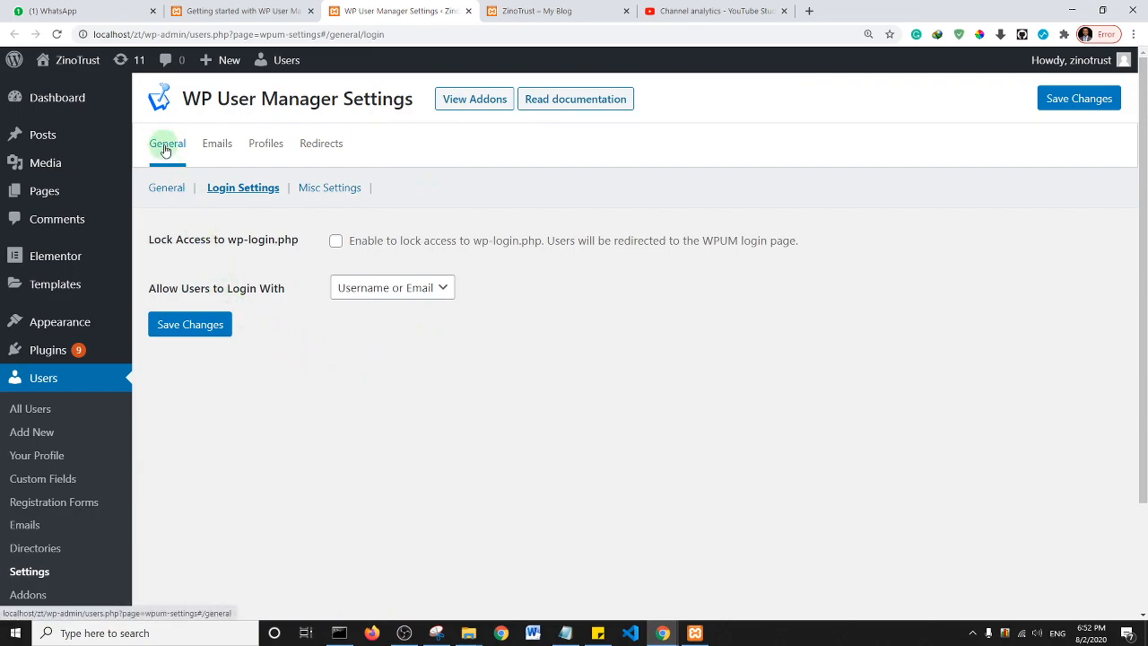
{"action": "left_click", "coordinate": [163, 194]}
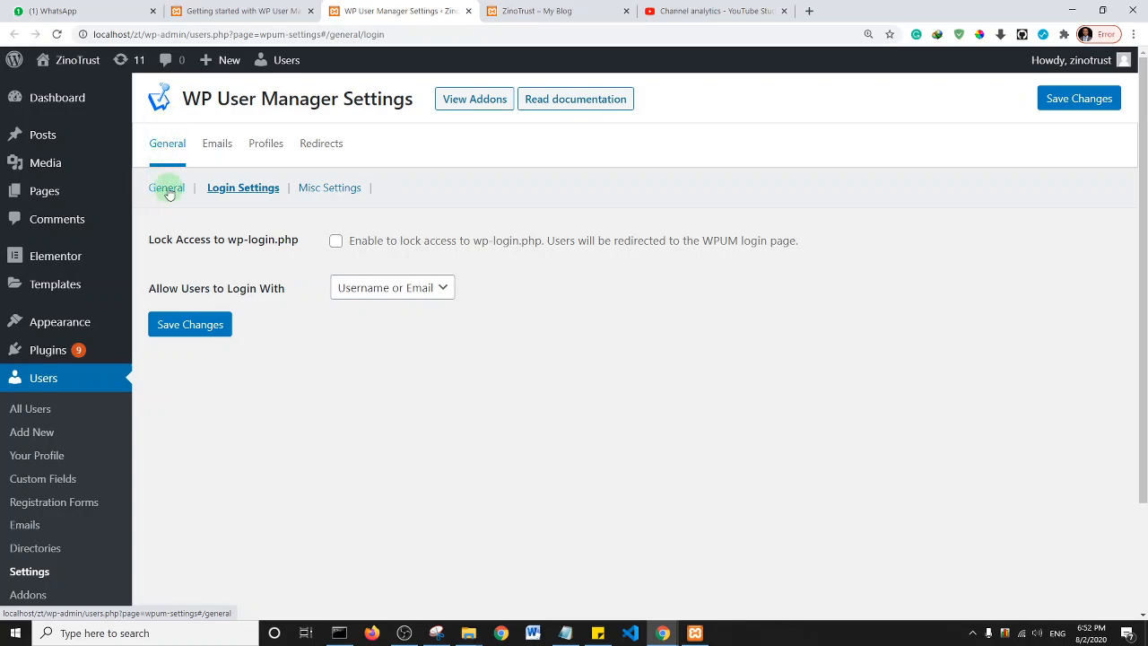
{"action": "left_click", "coordinate": [168, 190]}
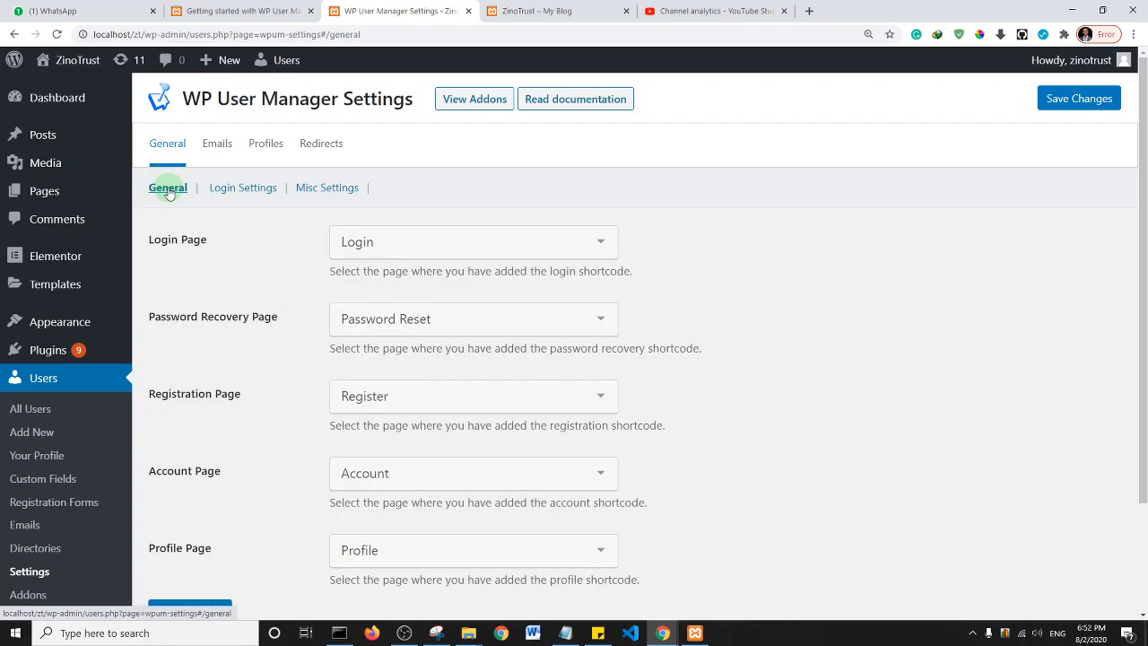
{"action": "left_click_drag", "start_coordinate": [1144, 227], "coordinate": [1144, 286]}
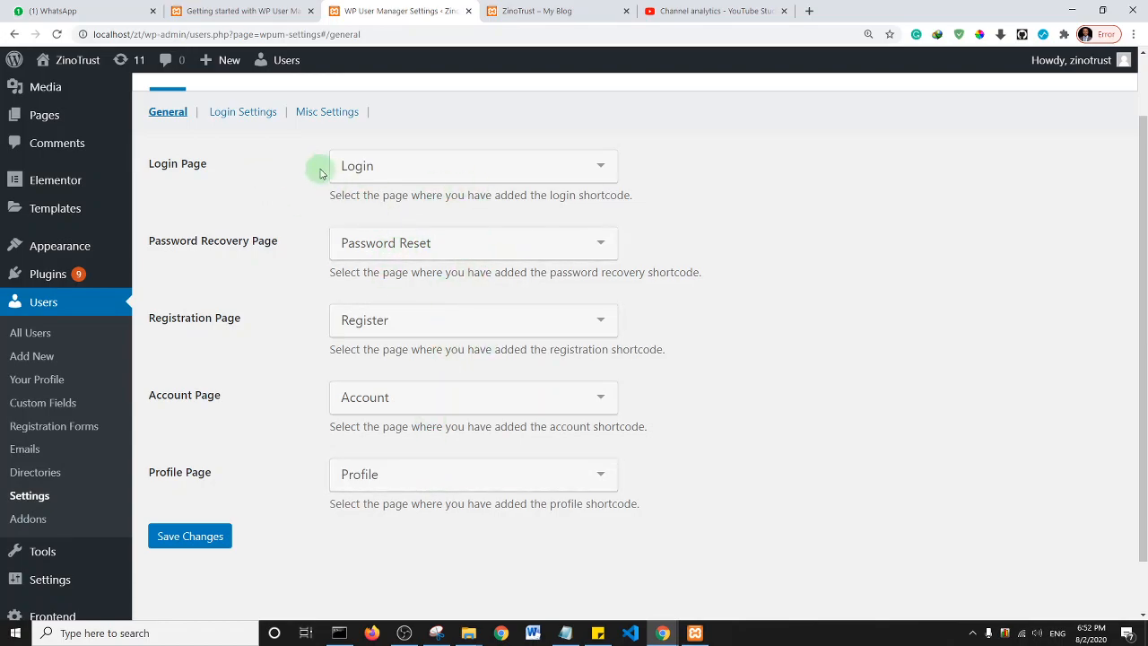
Step: Open the site's page list in a new browser tab and check the pages the plugin created
{"action": "middle_click", "coordinate": [42, 120]}
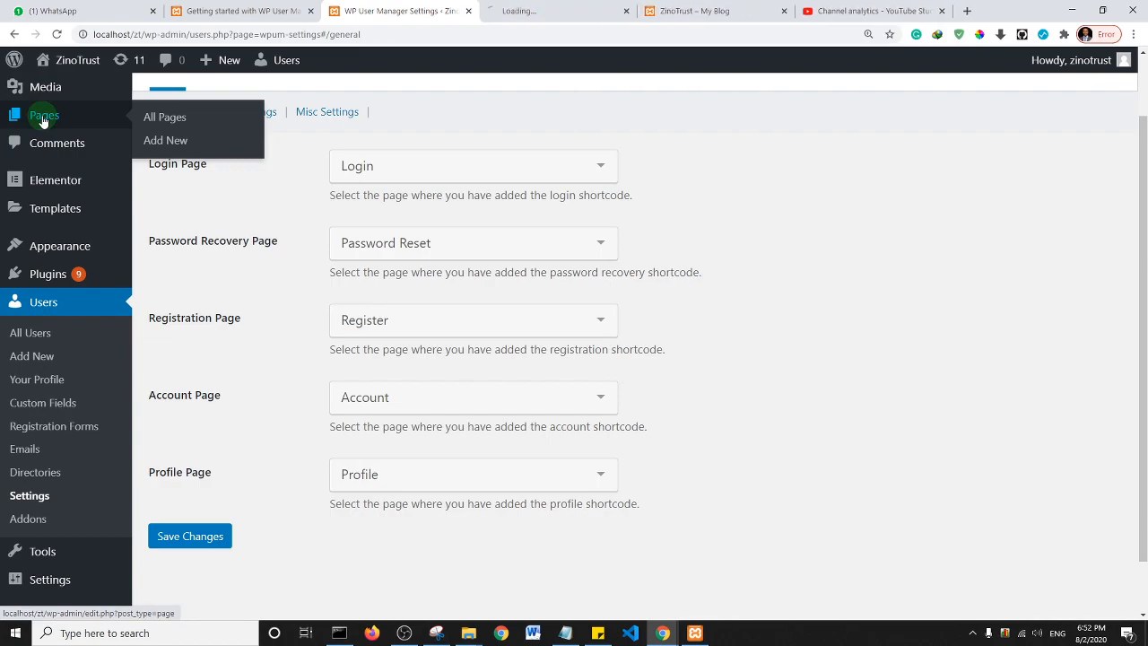
{"action": "left_click", "coordinate": [563, 9]}
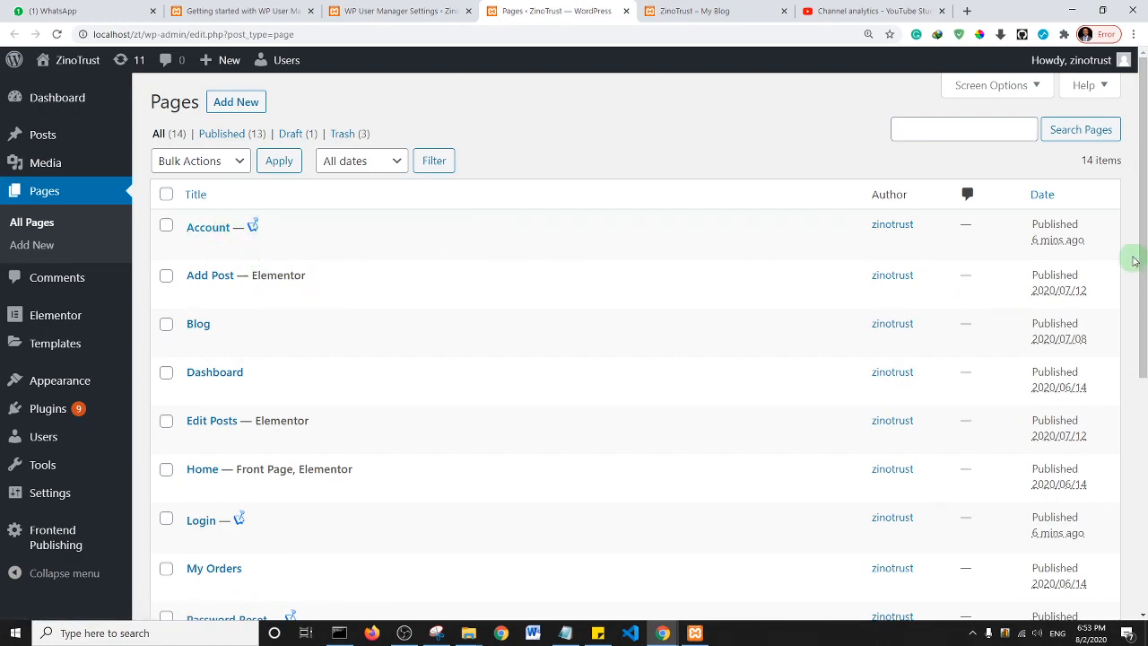
{"action": "scroll", "coordinate": [1134, 265], "scroll_direction": "down", "scroll_amount": 2}
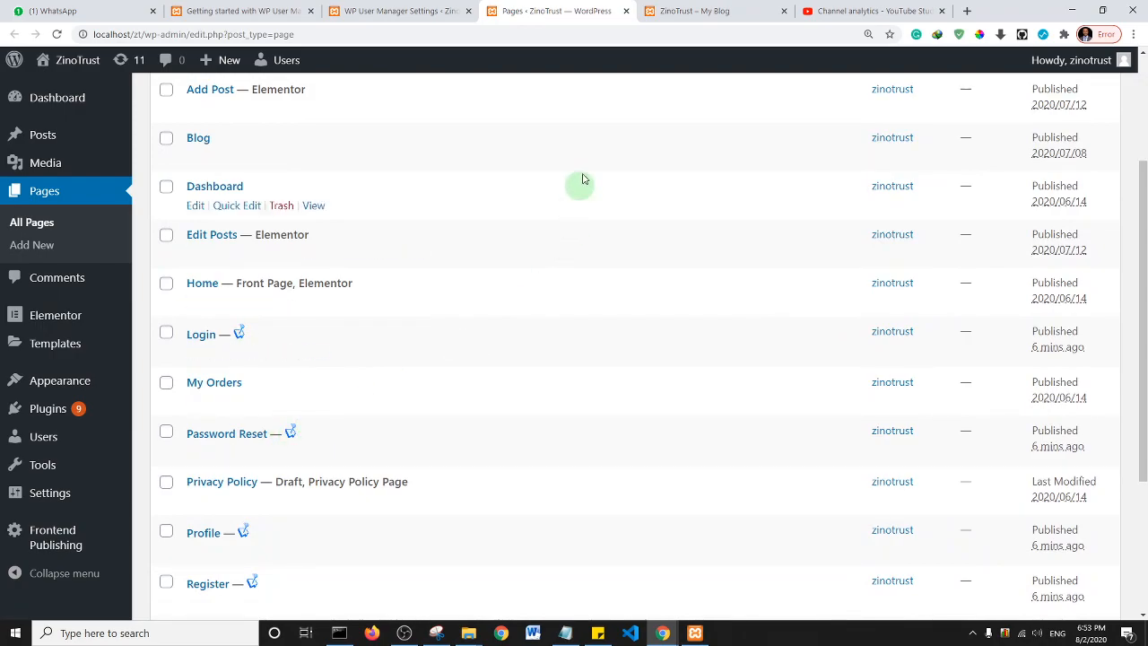
Step: In the WP User Manager login settings, lock access to wp-login.php, allow login with Username or Email, and save
{"action": "left_click", "coordinate": [391, 20]}
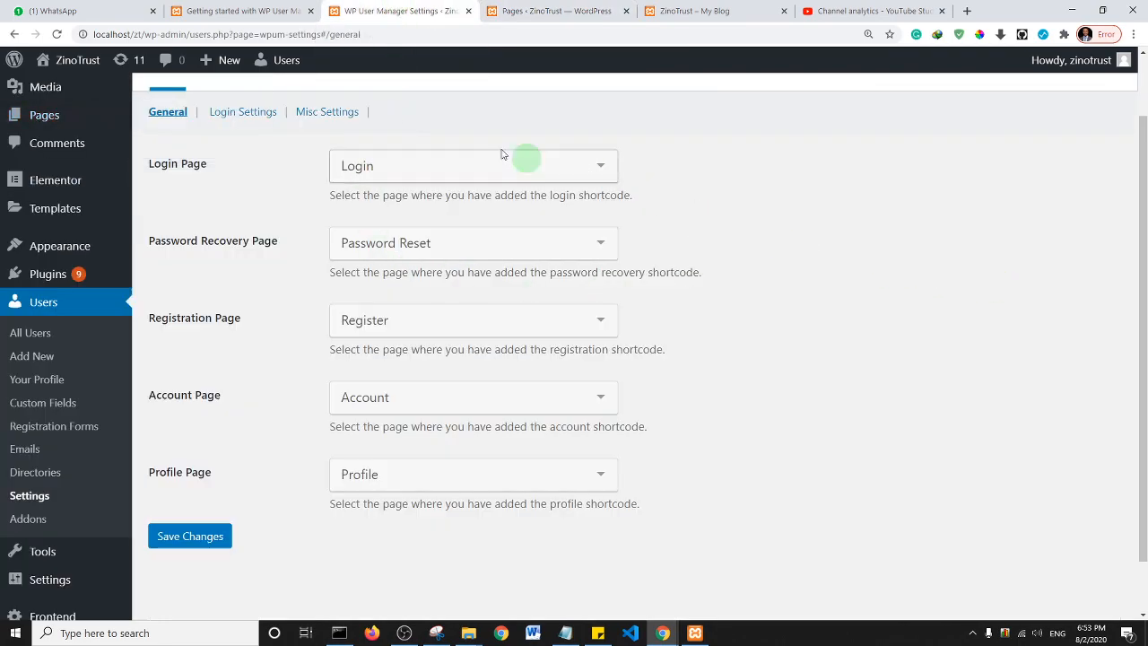
{"action": "scroll", "coordinate": [253, 180], "scroll_direction": "up", "scroll_amount": 2}
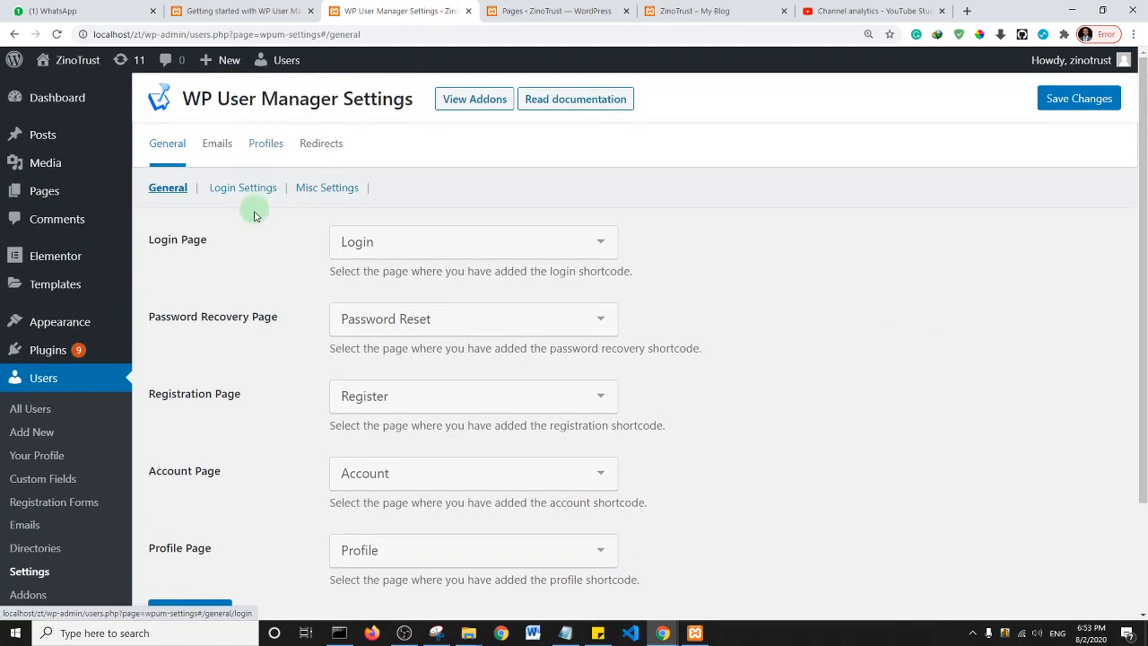
{"action": "left_click", "coordinate": [243, 187]}
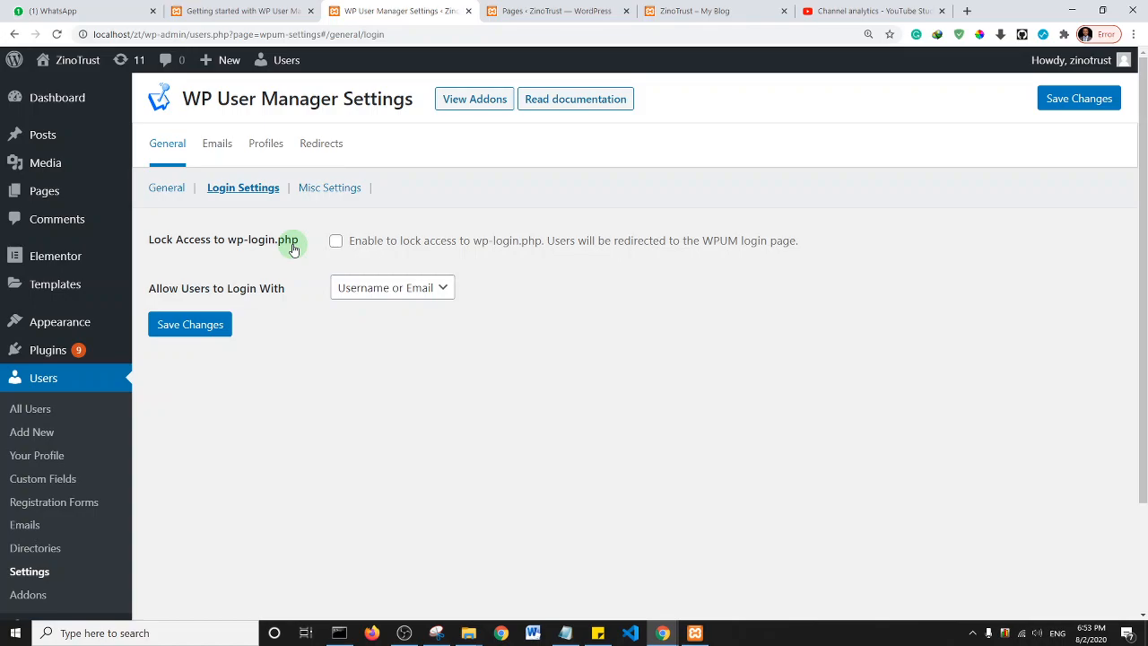
{"action": "left_click", "coordinate": [336, 242]}
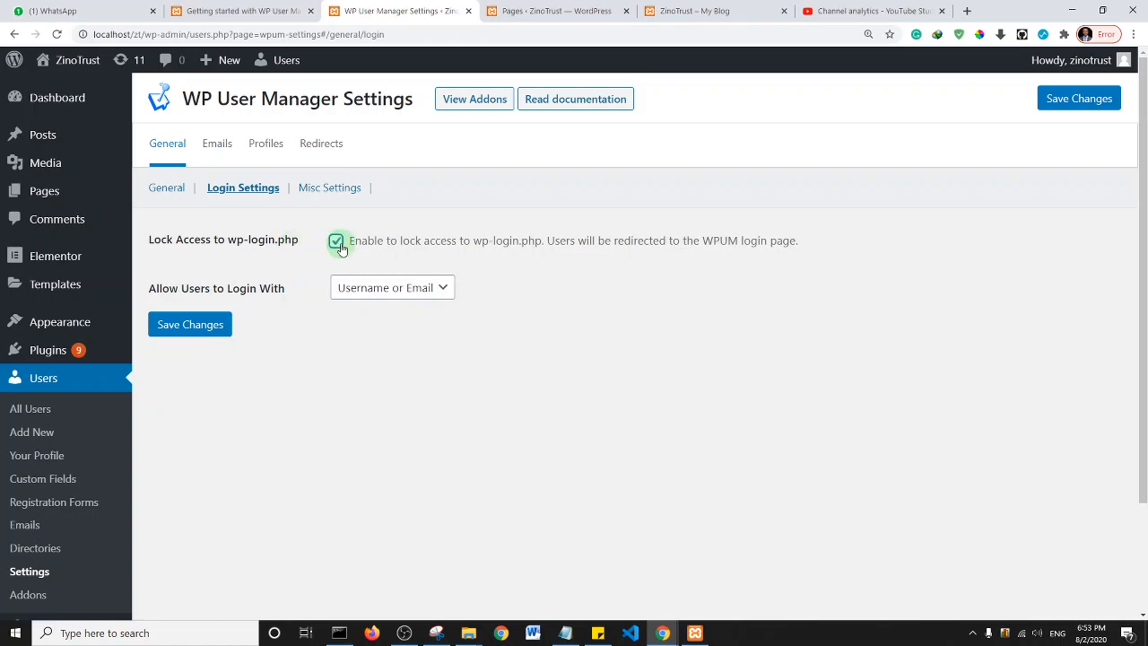
{"action": "left_click", "coordinate": [392, 288]}
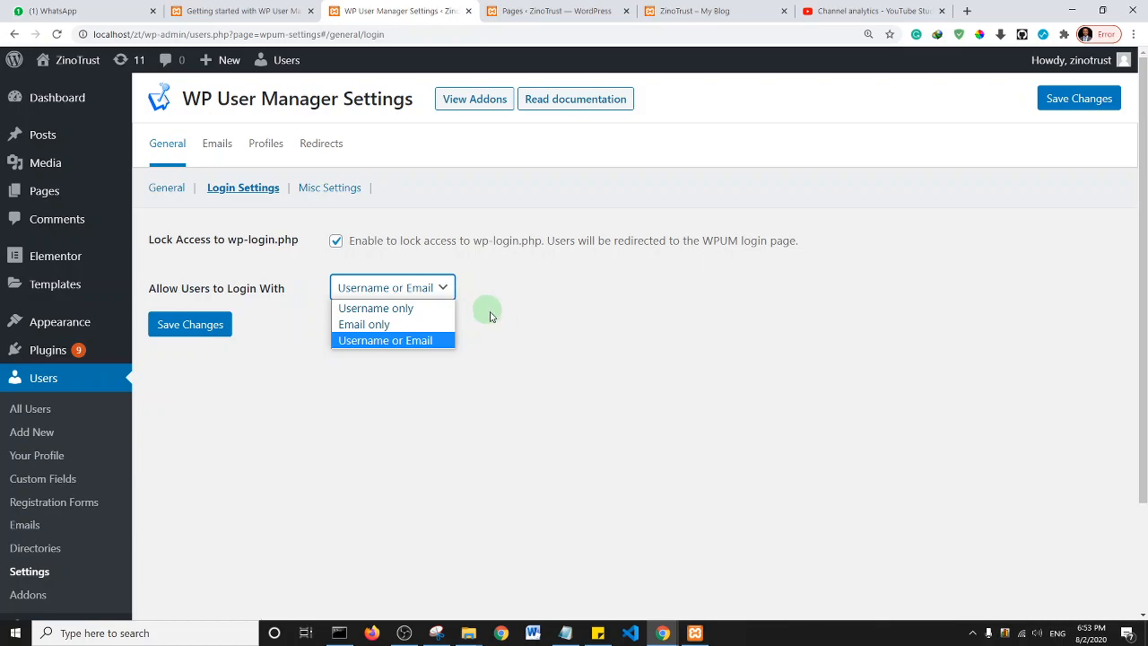
{"action": "left_click", "coordinate": [385, 340]}
{"action": "left_click", "coordinate": [187, 325]}
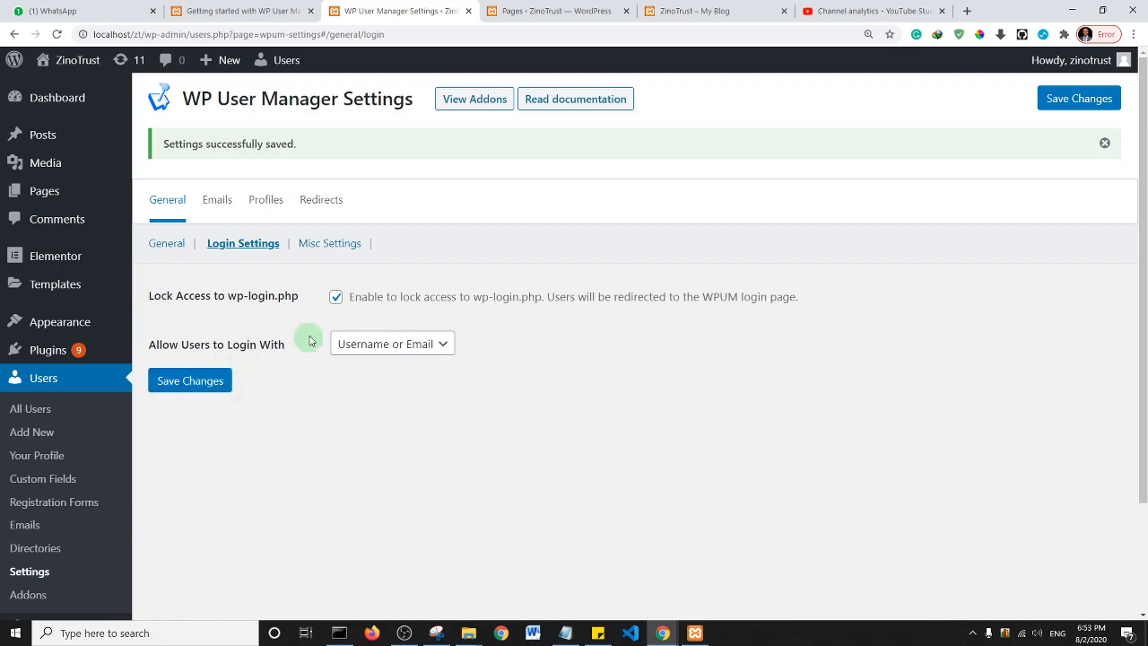
Step: Open the plugin's Misc Settings and view the user roles available for hiding the admin bar
{"action": "left_click", "coordinate": [326, 245]}
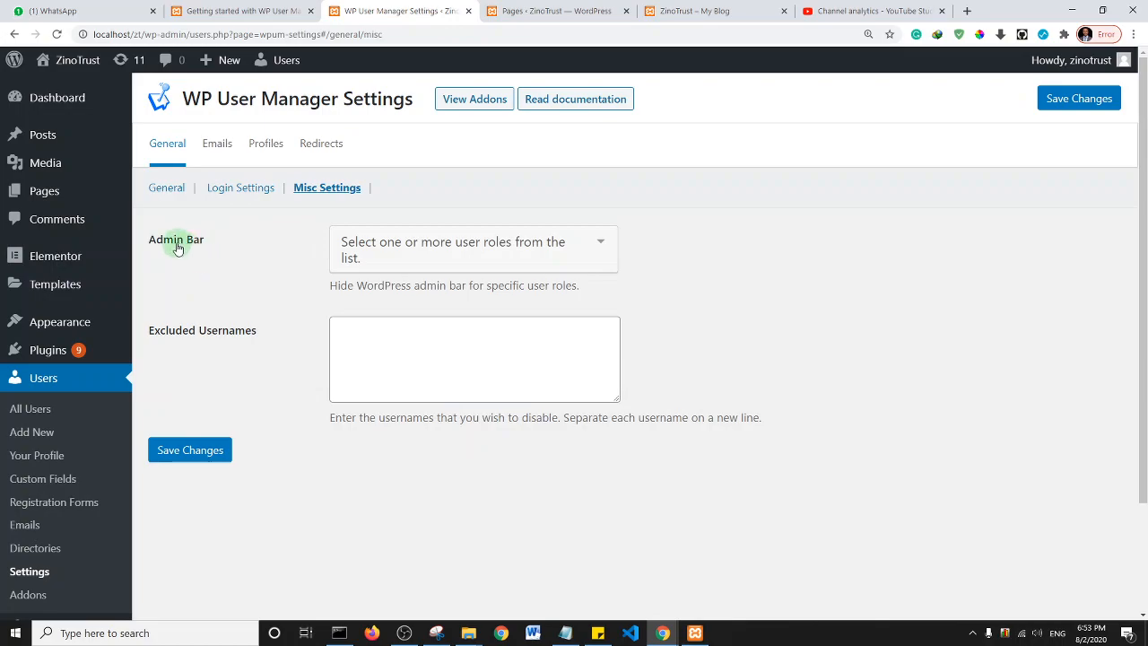
{"action": "left_click", "coordinate": [530, 258]}
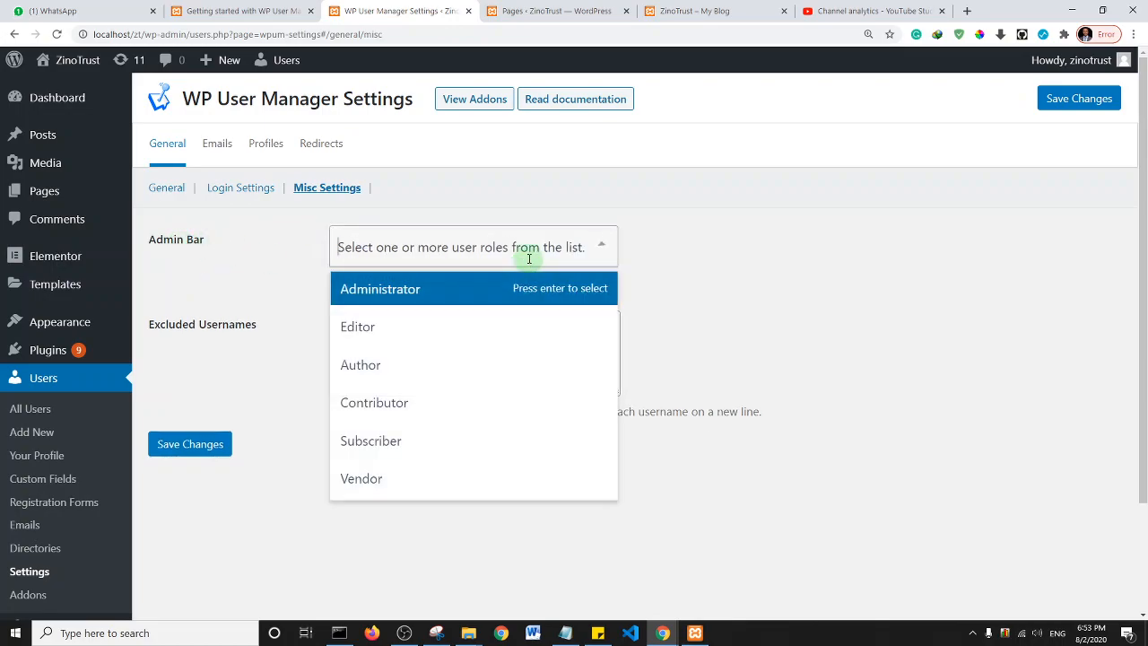
{"action": "left_click", "coordinate": [690, 238]}
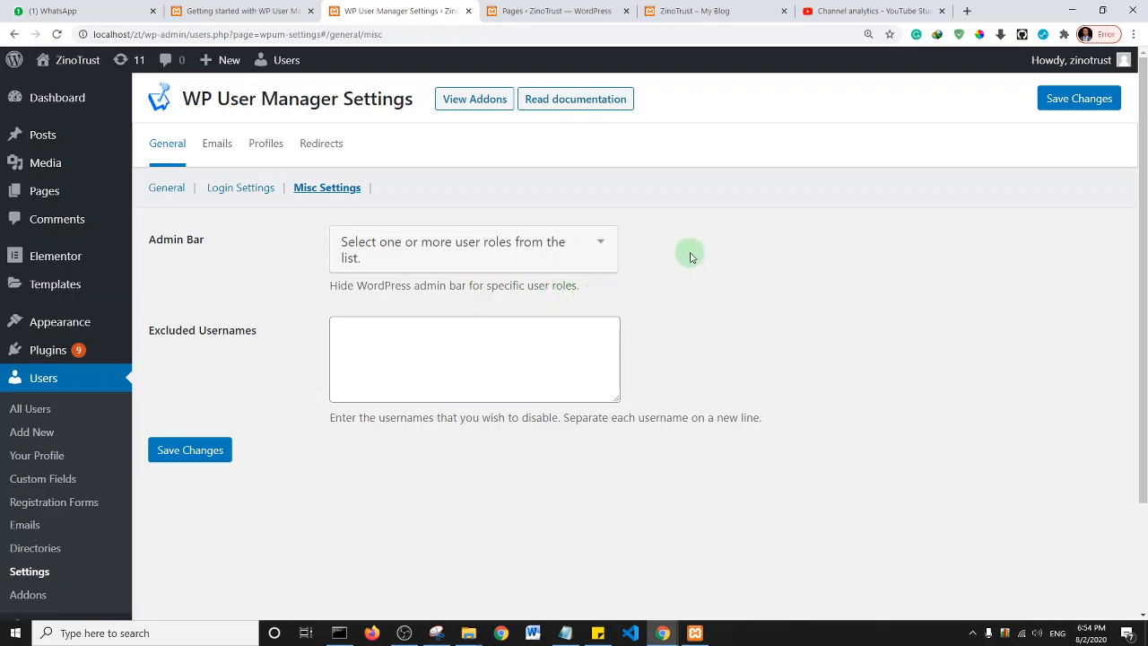
{"action": "left_click", "coordinate": [601, 250]}
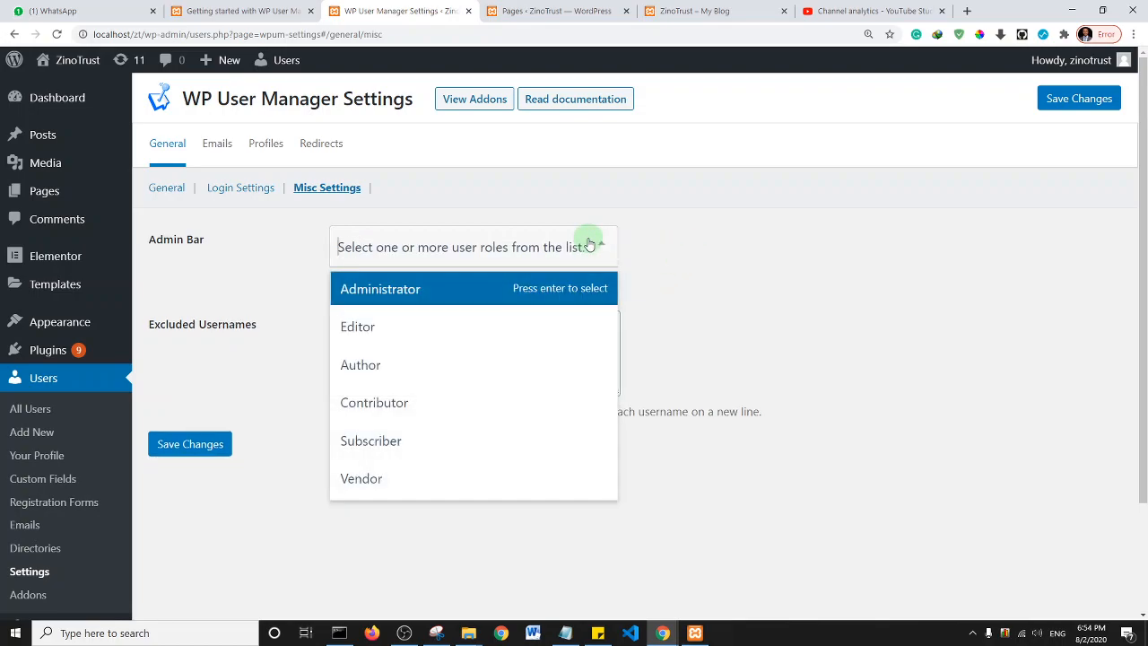
{"action": "left_click", "coordinate": [439, 298]}
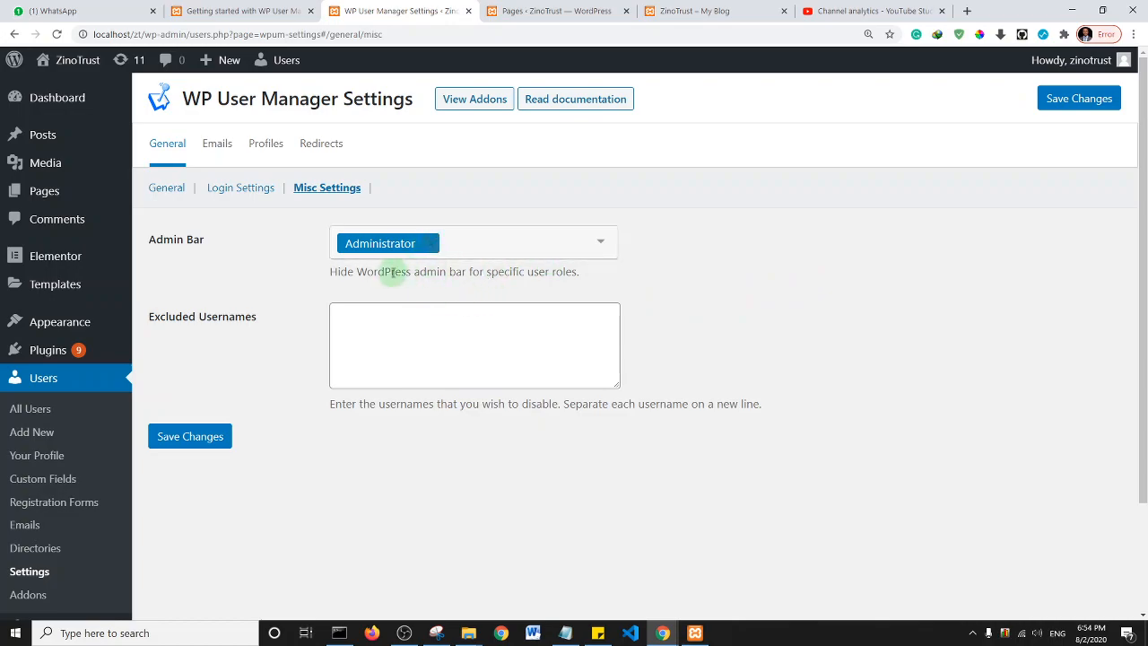
{"action": "left_click", "coordinate": [429, 244]}
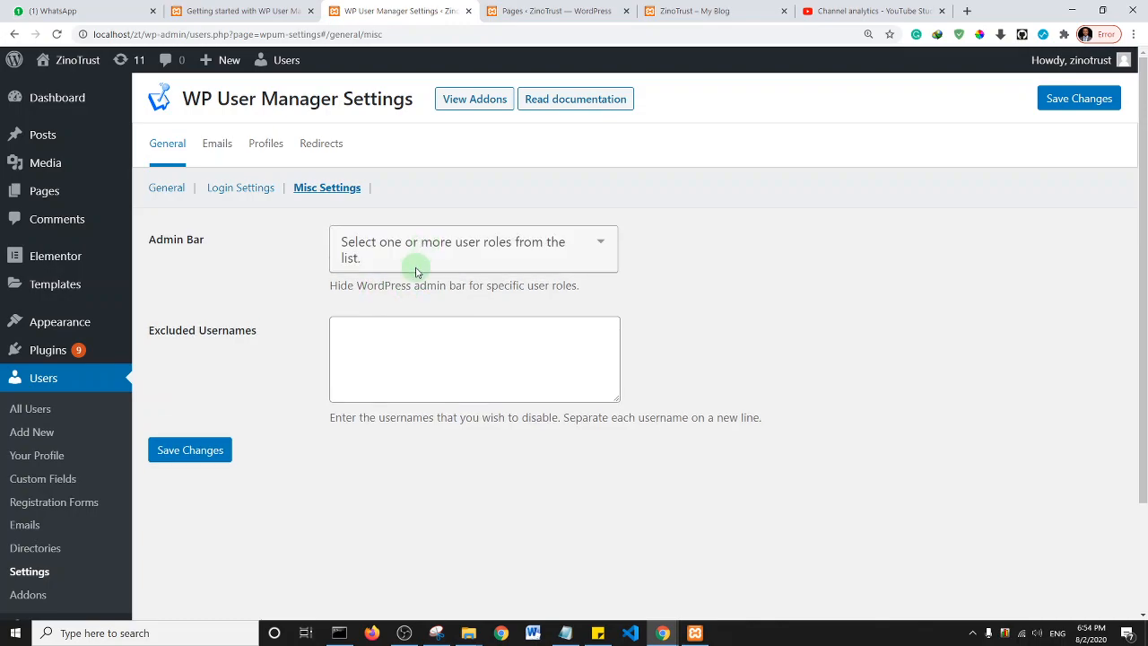
Step: Hide the WordPress admin bar for the Editor, Author, Contributor and Subscriber roles and save the settings
{"action": "left_click", "coordinate": [484, 247]}
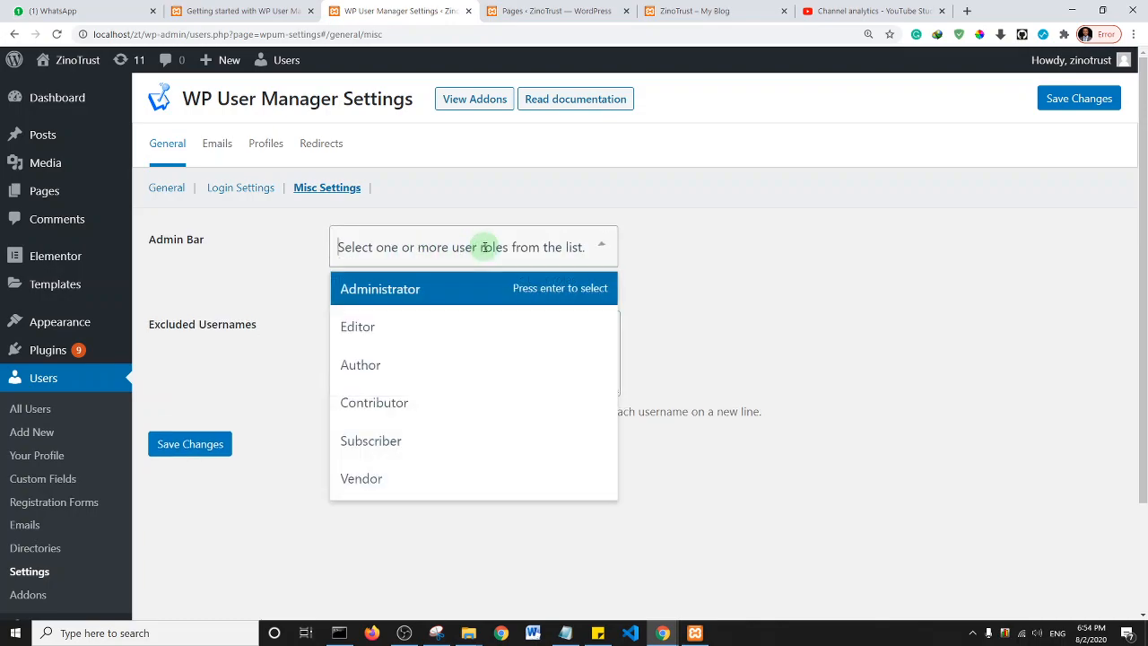
{"action": "left_click", "coordinate": [425, 344]}
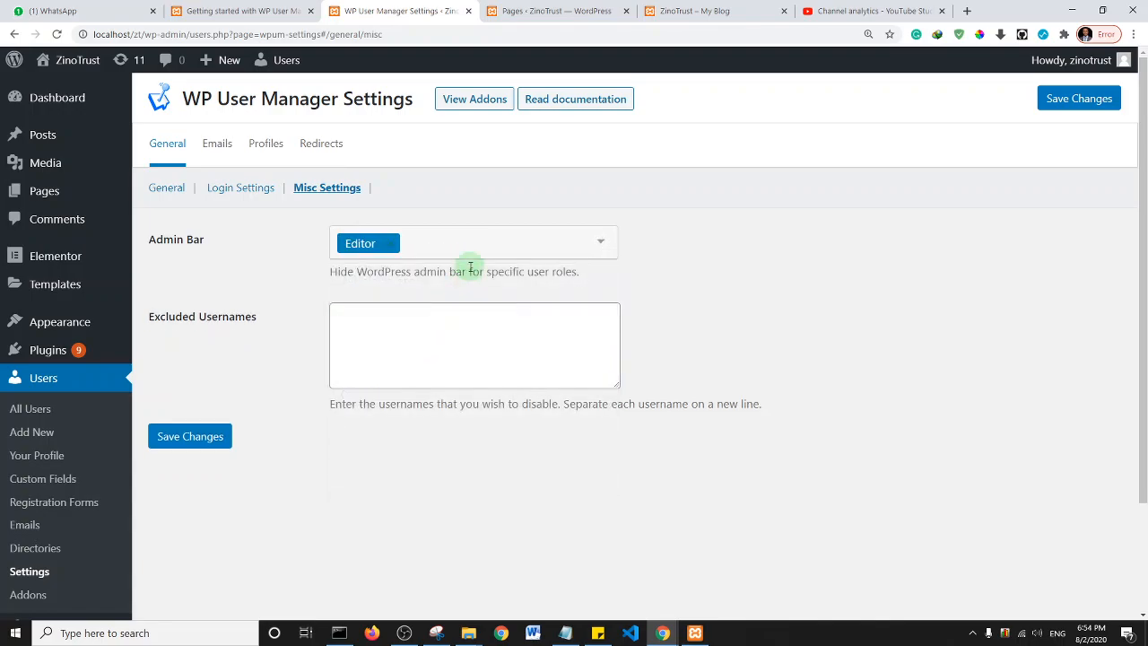
{"action": "left_click", "coordinate": [464, 242]}
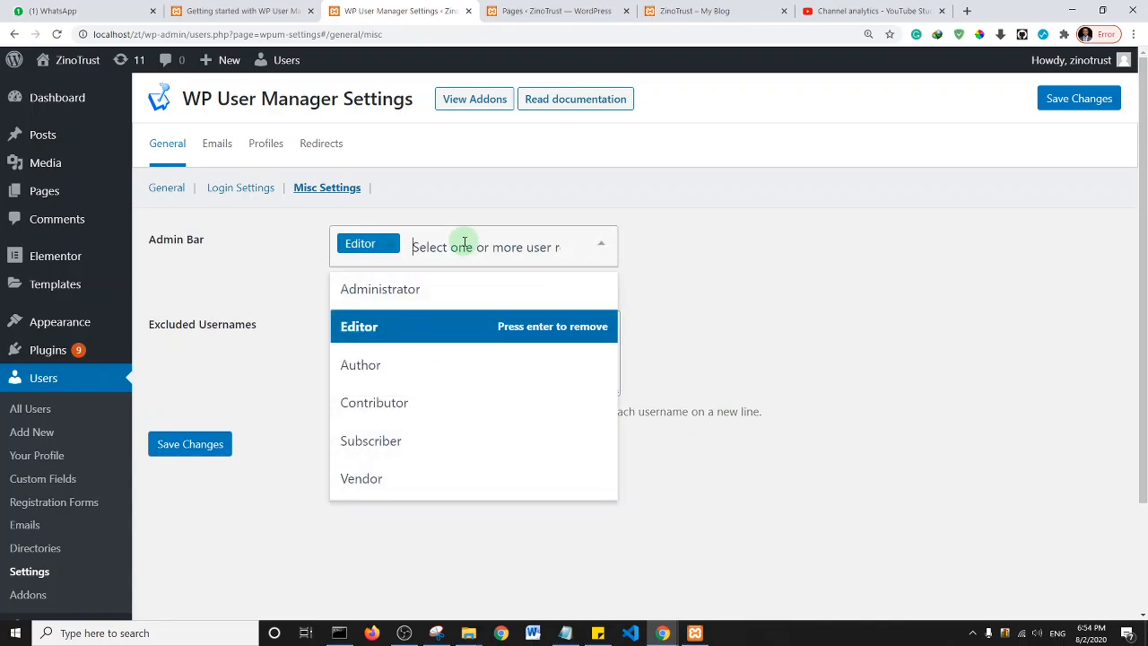
{"action": "left_click", "coordinate": [418, 374]}
{"action": "left_click", "coordinate": [495, 238]}
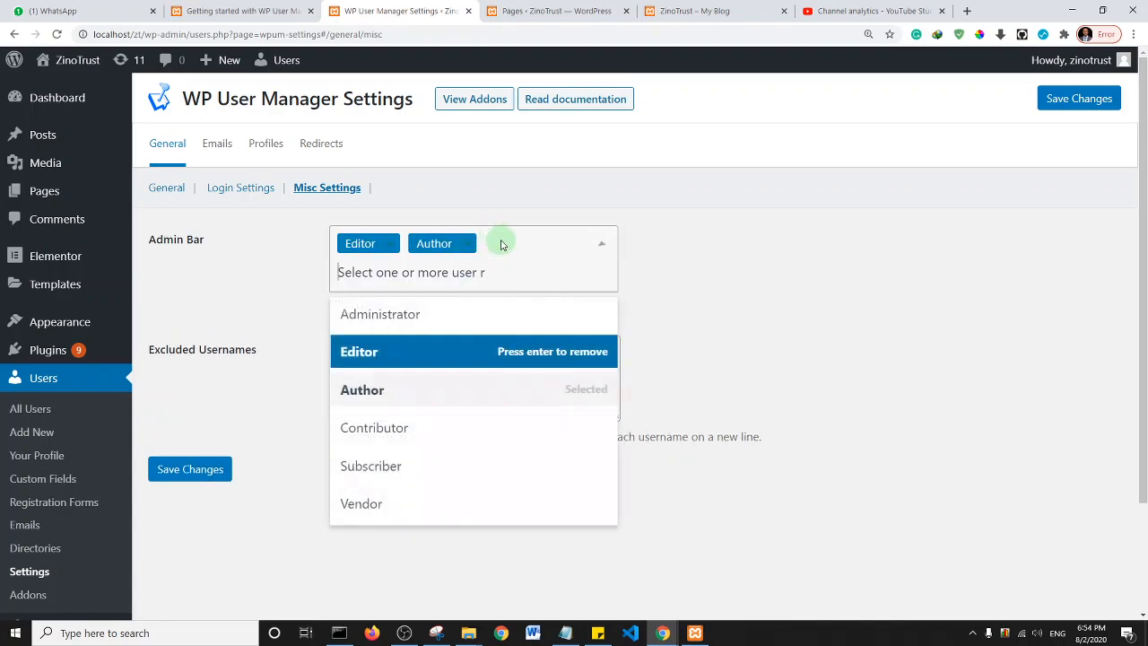
{"action": "left_click", "coordinate": [404, 430]}
{"action": "left_click", "coordinate": [513, 287]}
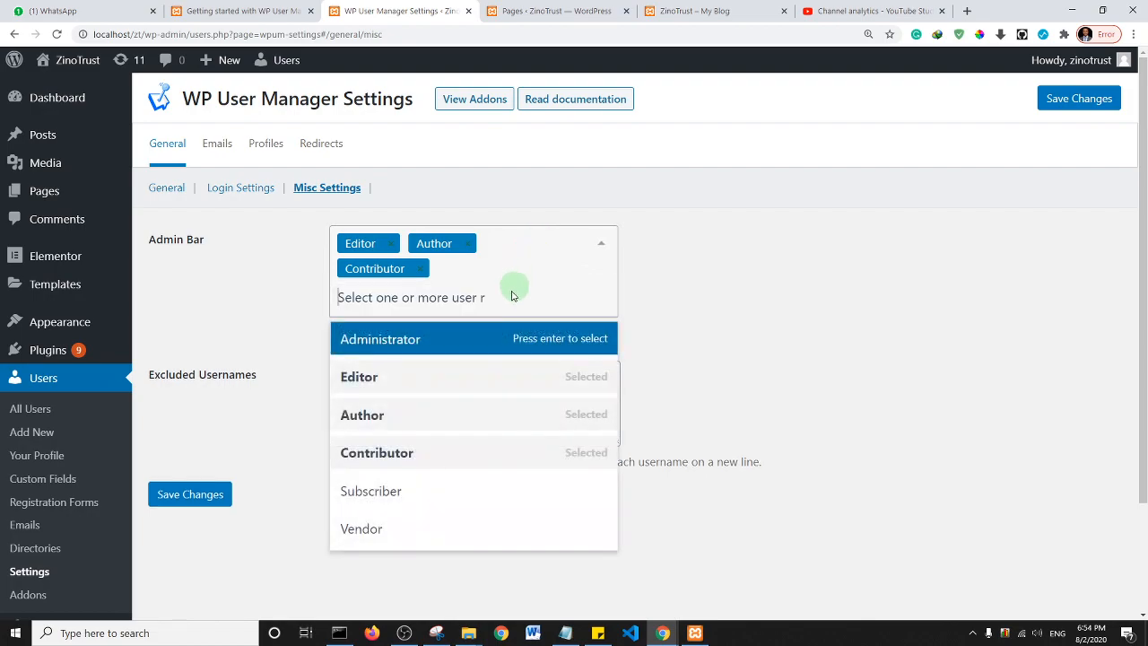
{"action": "left_click", "coordinate": [418, 493]}
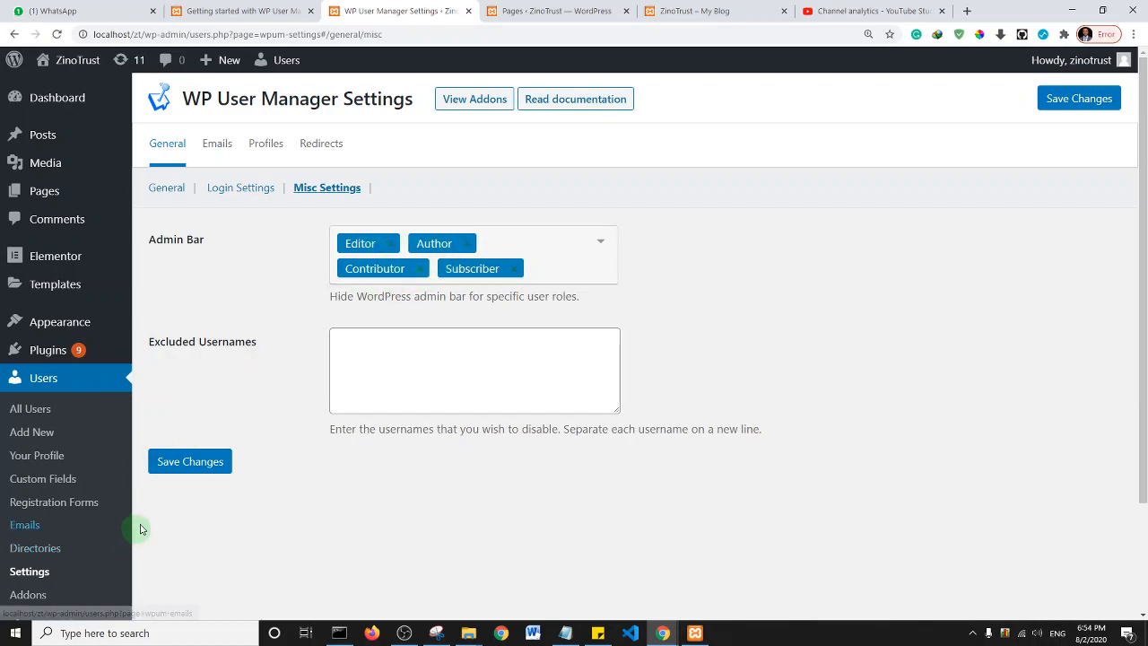
{"action": "left_click", "coordinate": [192, 463]}
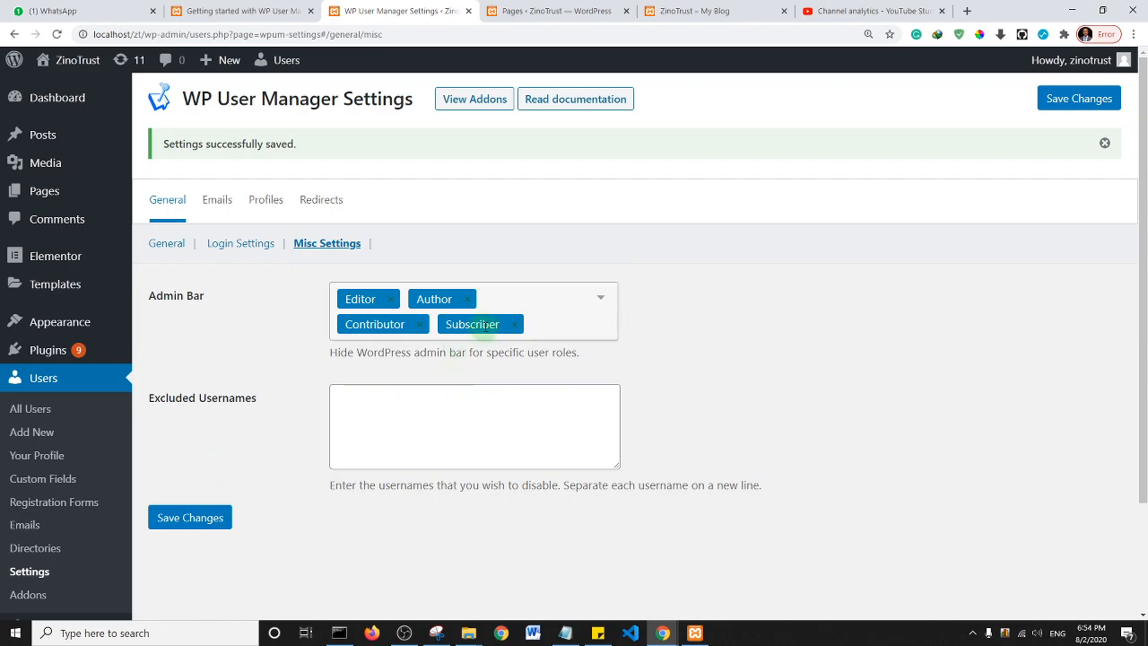
Step: Look over the plugin's email settings, then save the profile settings with guest viewing and custom avatars enabled
{"action": "left_click", "coordinate": [216, 207]}
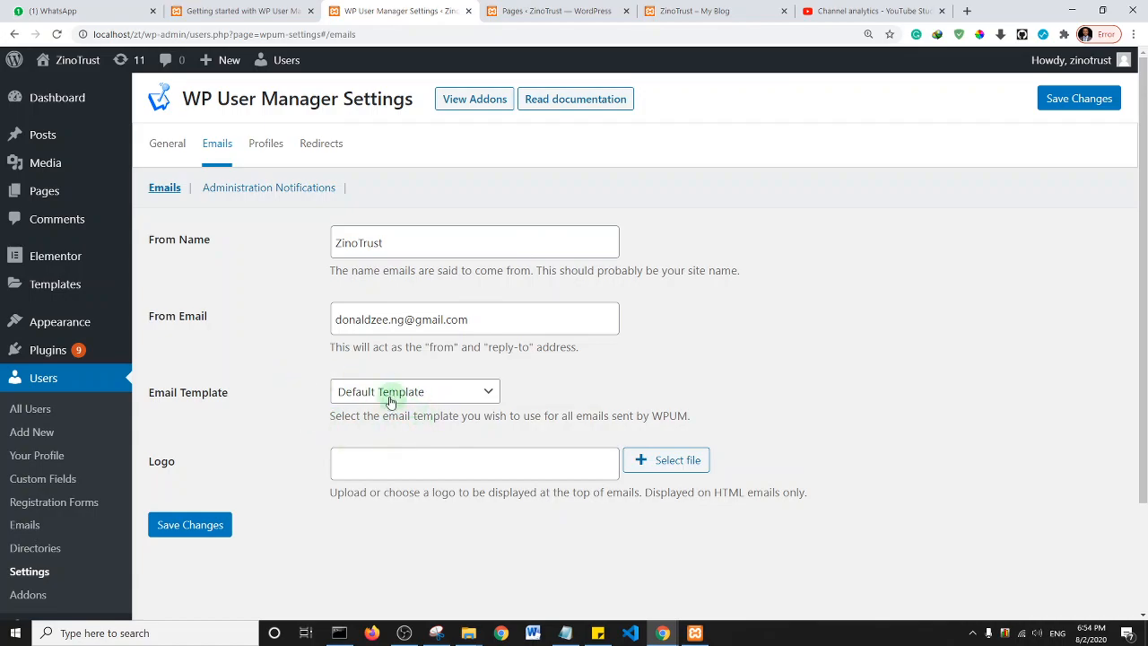
{"action": "left_click", "coordinate": [263, 146]}
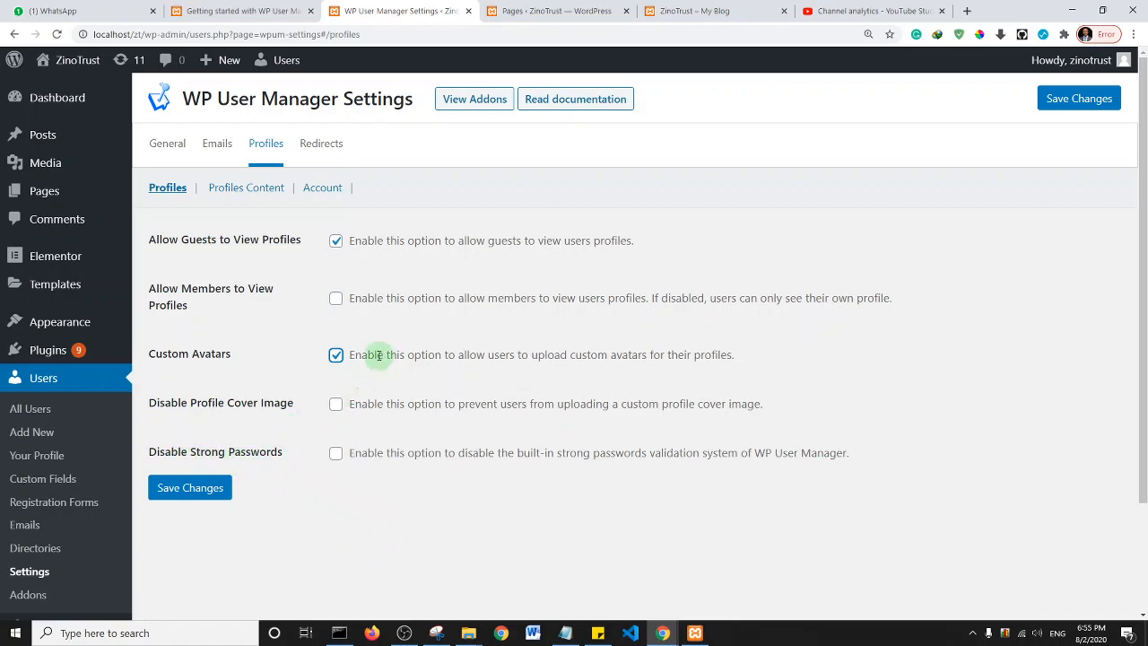
{"action": "left_click", "coordinate": [199, 489]}
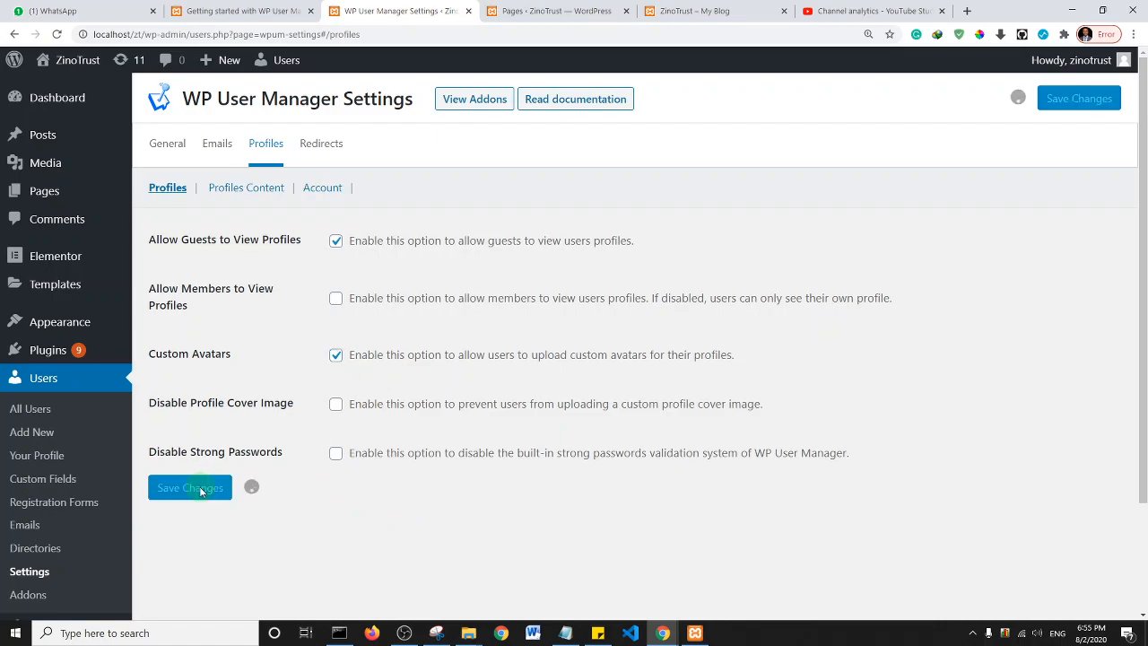
Step: In the plugin's redirect settings, choose Home as the page users reach after login
{"action": "left_click", "coordinate": [325, 201]}
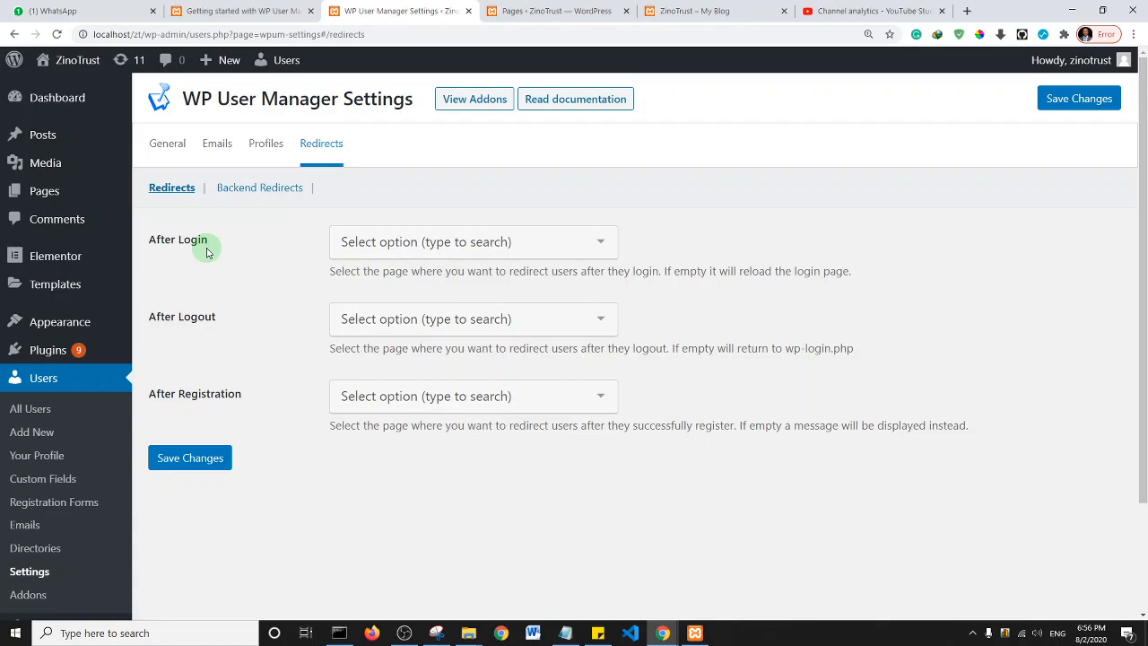
{"action": "left_click", "coordinate": [584, 242]}
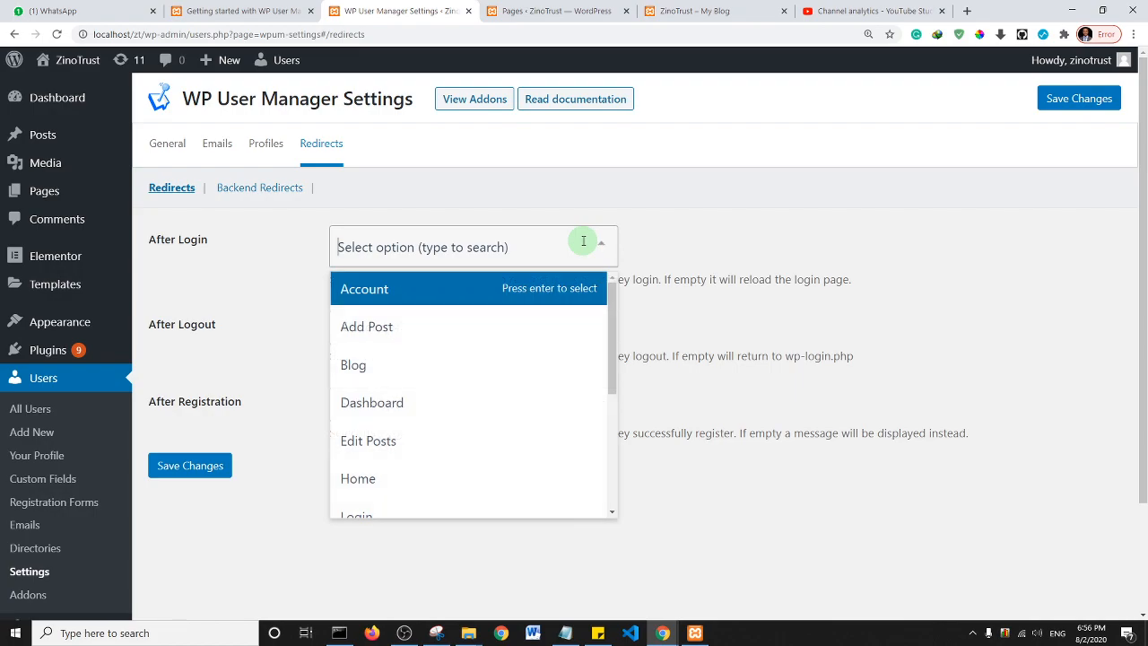
{"action": "left_click", "coordinate": [400, 480]}
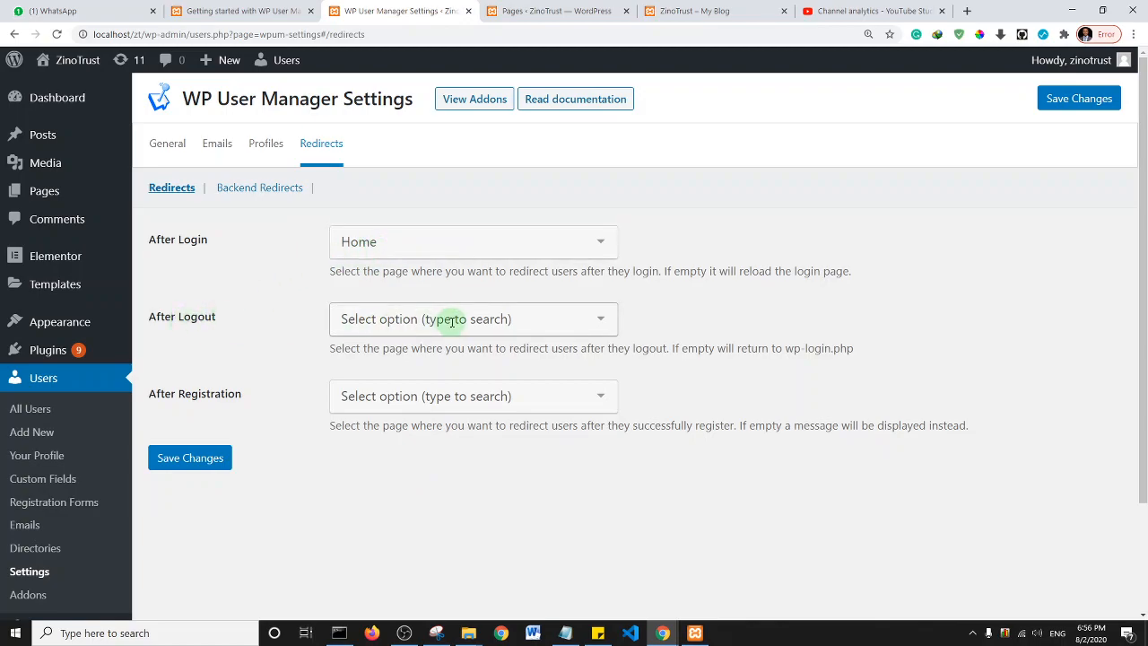
Step: Set the After Logout redirect to the Login page and save the redirect settings
{"action": "left_click", "coordinate": [601, 324]}
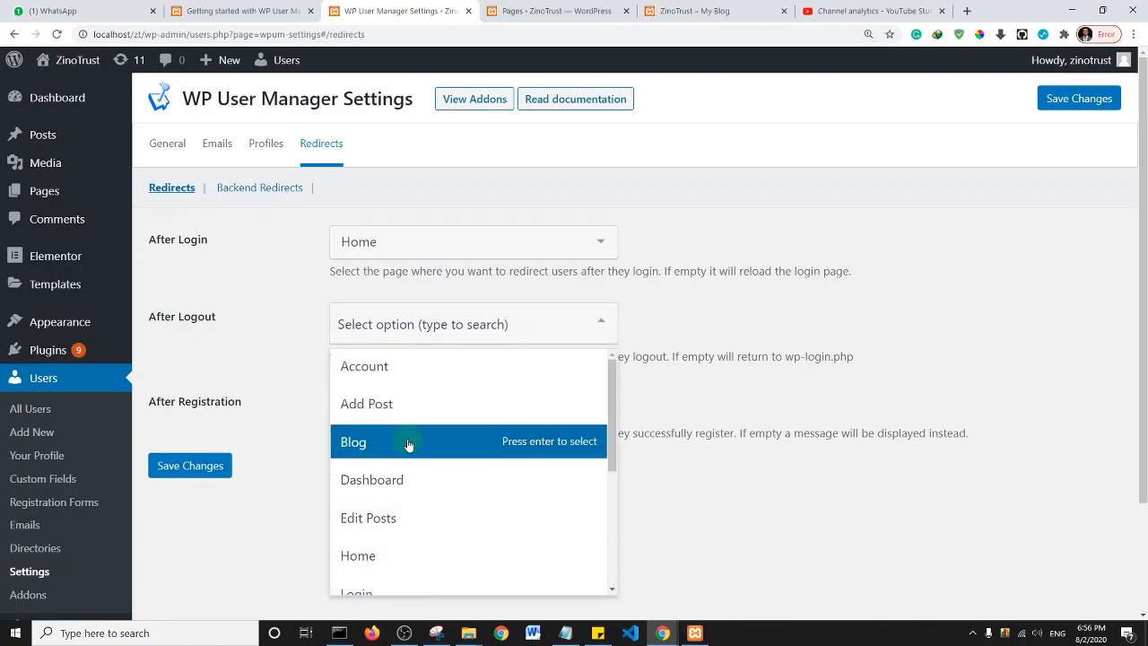
{"action": "scroll", "coordinate": [424, 475], "scroll_direction": "down", "scroll_amount": 3}
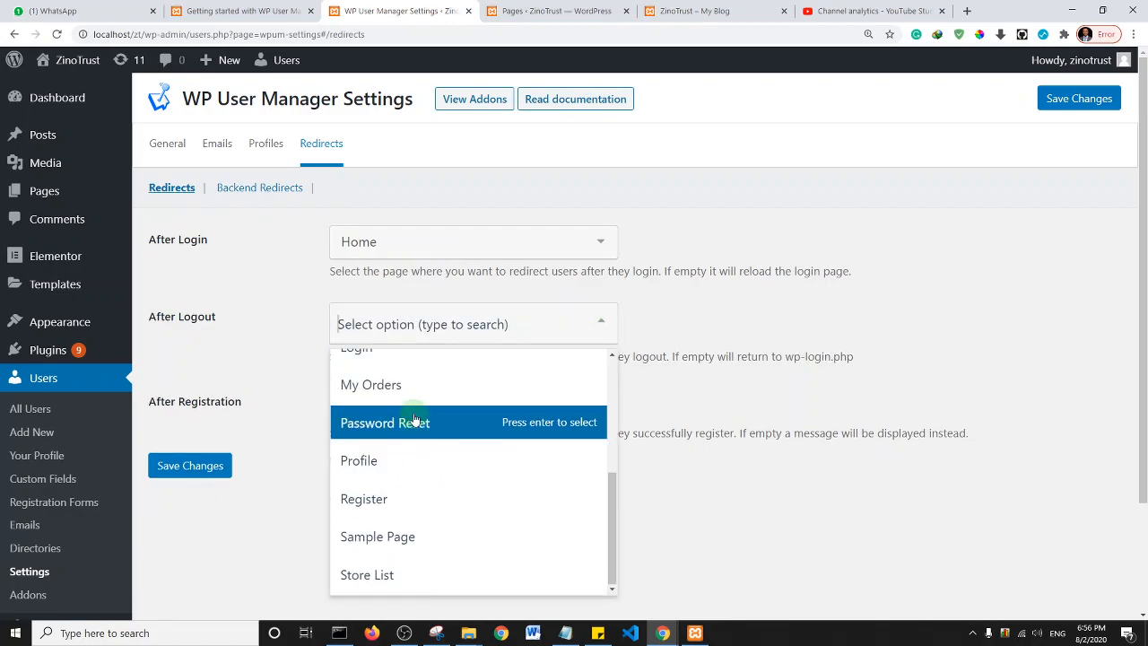
{"action": "scroll", "coordinate": [418, 429], "scroll_direction": "down", "scroll_amount": 2}
{"action": "scroll", "coordinate": [416, 392], "scroll_direction": "up", "scroll_amount": 4}
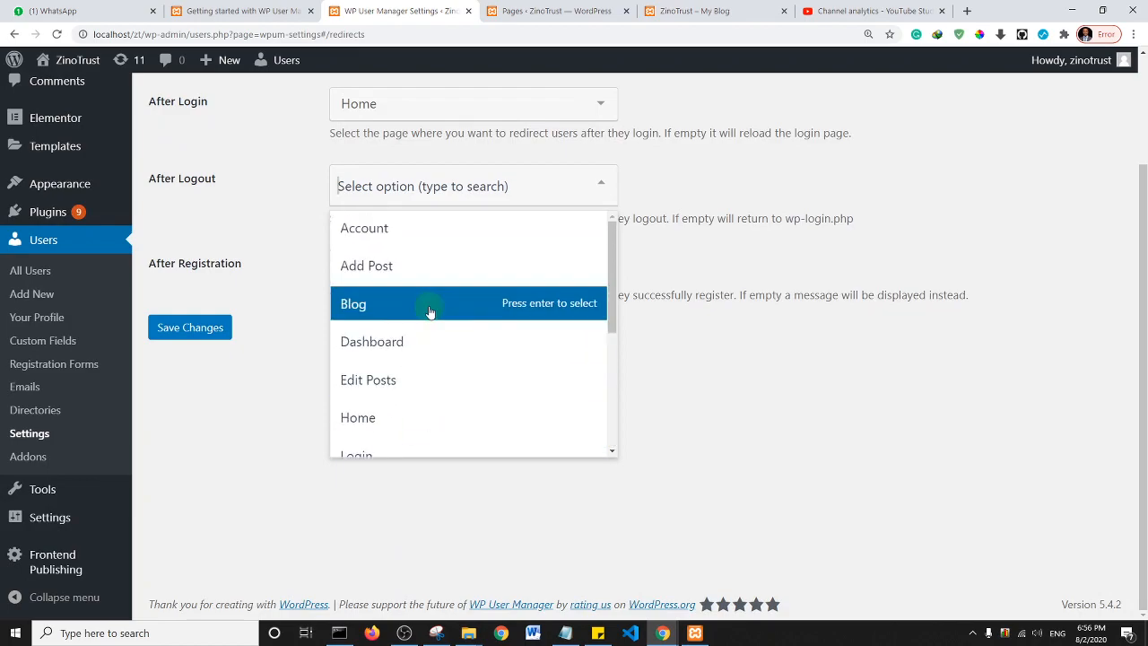
{"action": "scroll", "coordinate": [428, 421], "scroll_direction": "up", "scroll_amount": 2}
{"action": "scroll", "coordinate": [433, 457], "scroll_direction": "down", "scroll_amount": 4}
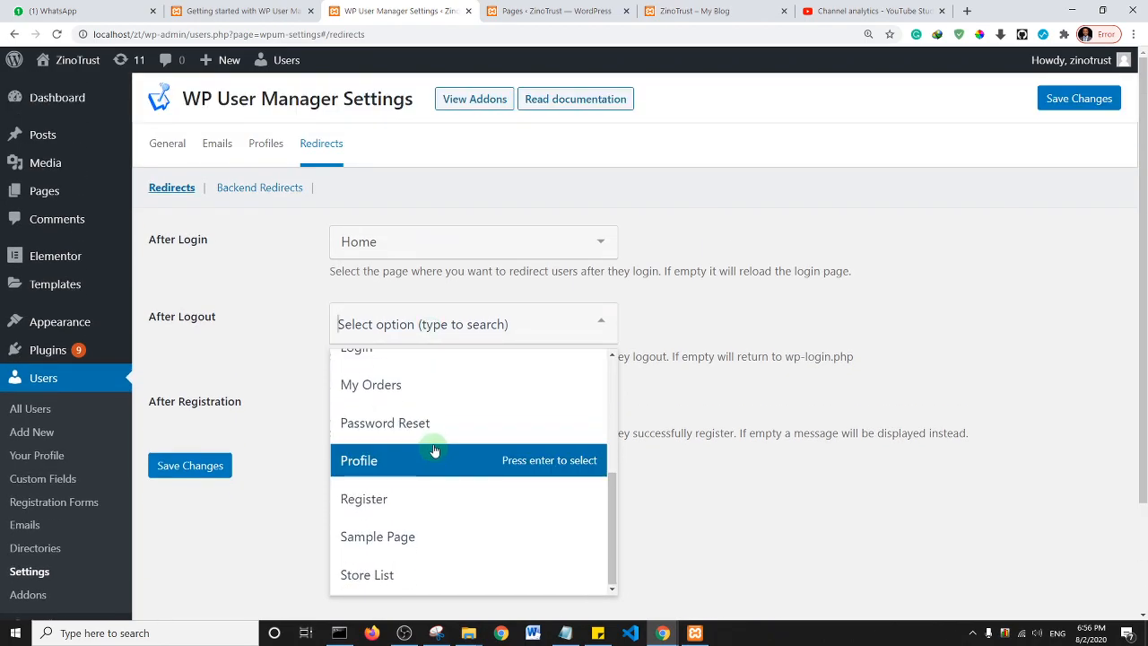
{"action": "left_click_drag", "start_coordinate": [614, 491], "coordinate": [611, 422]}
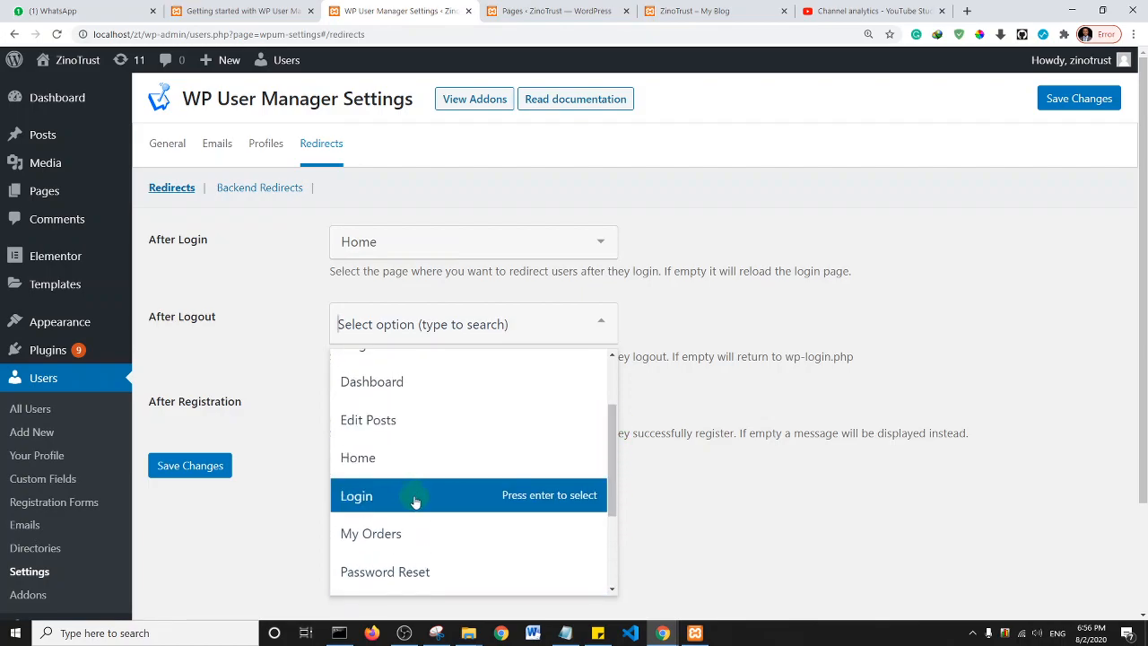
{"action": "left_click", "coordinate": [415, 500]}
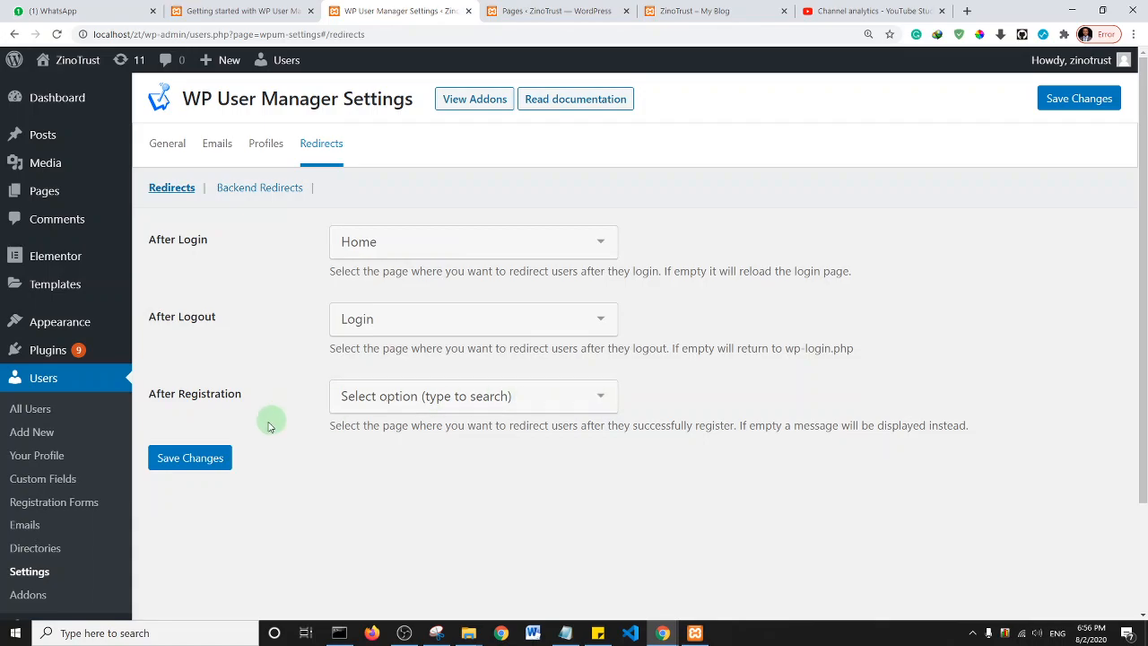
{"action": "left_click", "coordinate": [203, 459]}
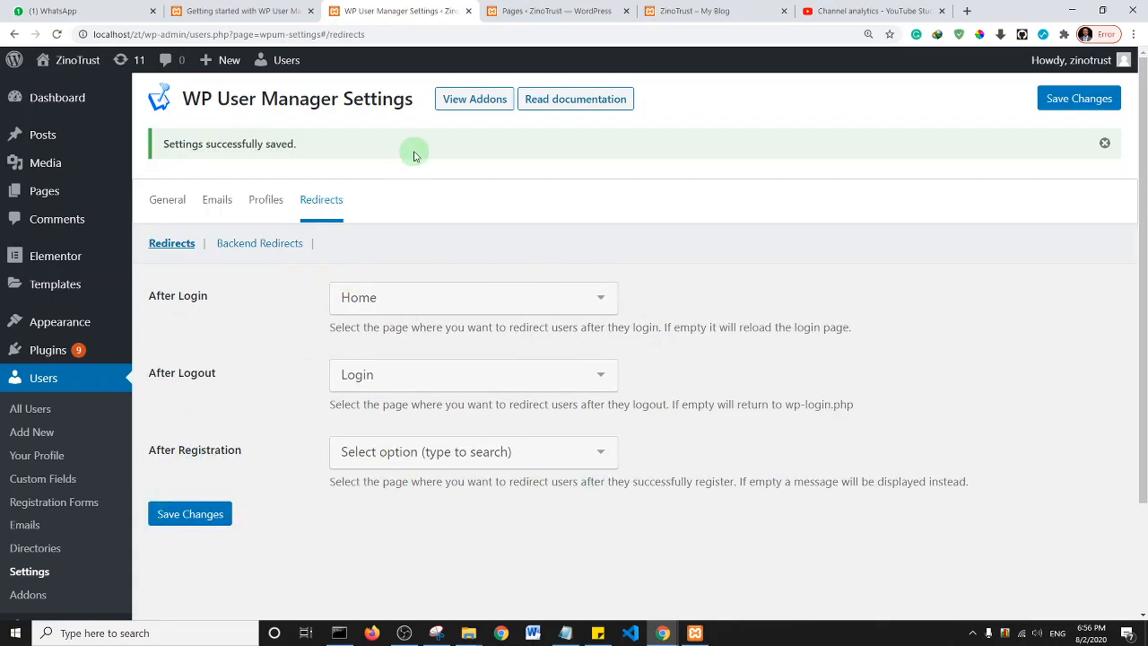
Step: View the Login page from the site's page list and copy its web address
{"action": "left_click", "coordinate": [549, 11]}
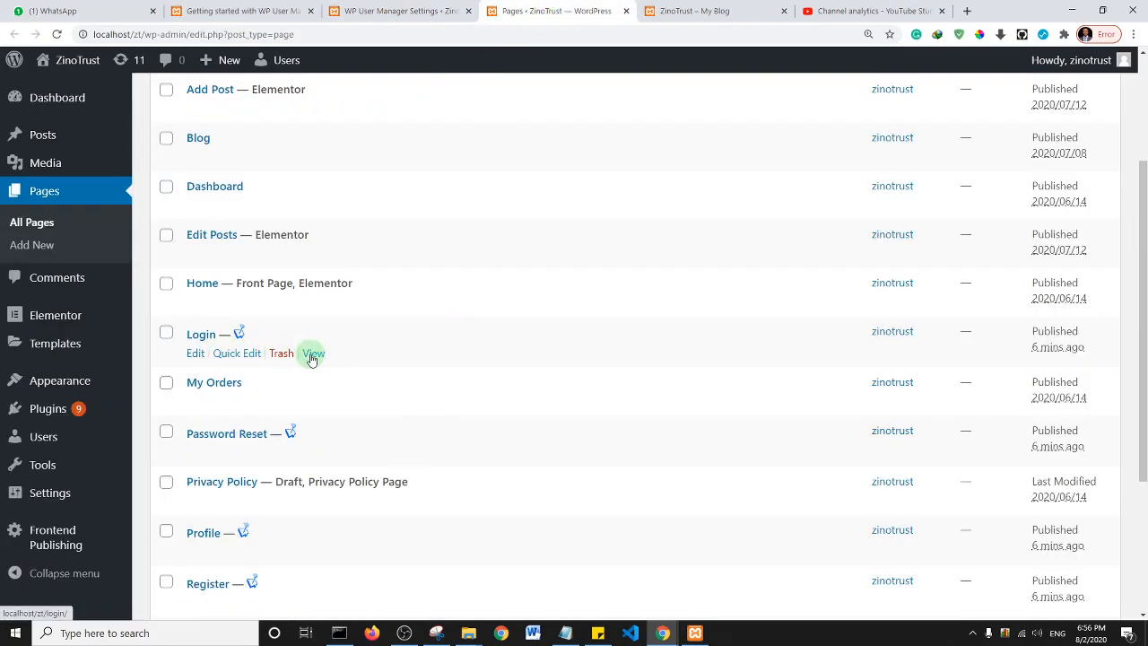
{"action": "left_click", "coordinate": [311, 354]}
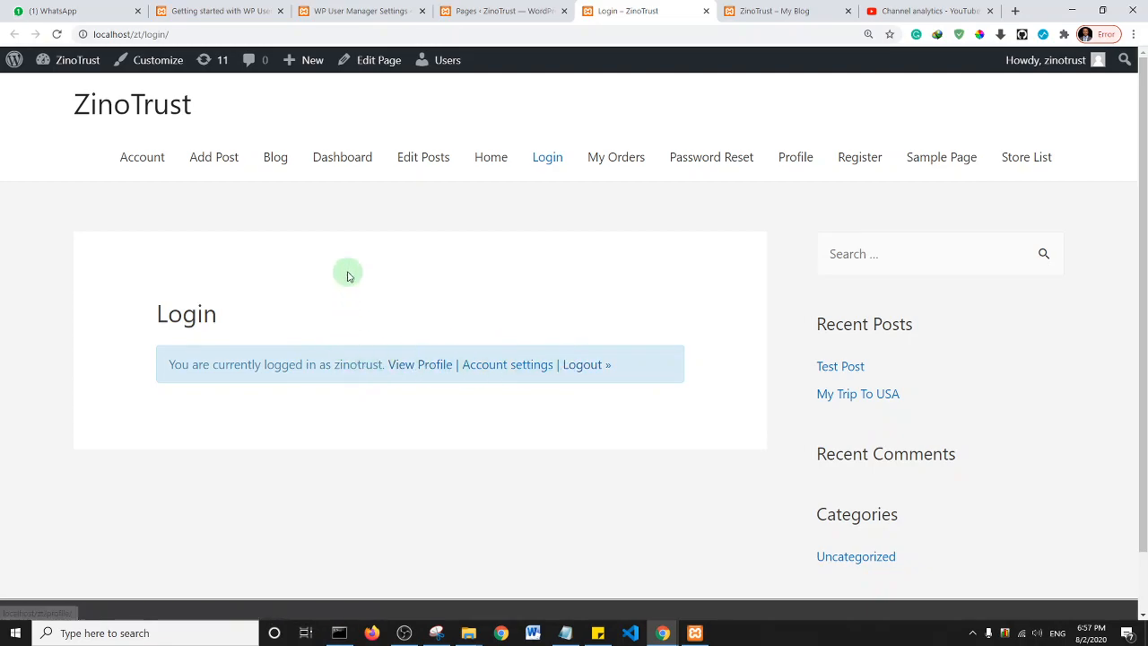
{"action": "left_click", "coordinate": [188, 34]}
{"action": "key", "text": "ctrl+c"}
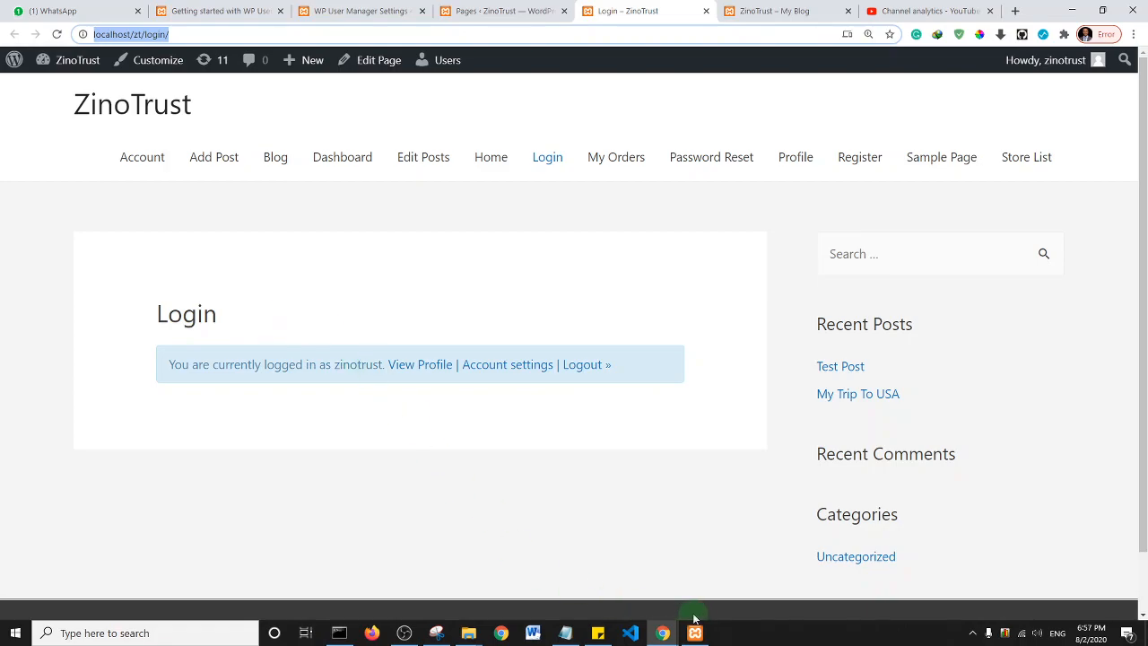
Step: Switch to the incognito browser window and load the copied Login page address there
{"action": "left_click", "coordinate": [664, 633]}
{"action": "left_click", "coordinate": [768, 579]}
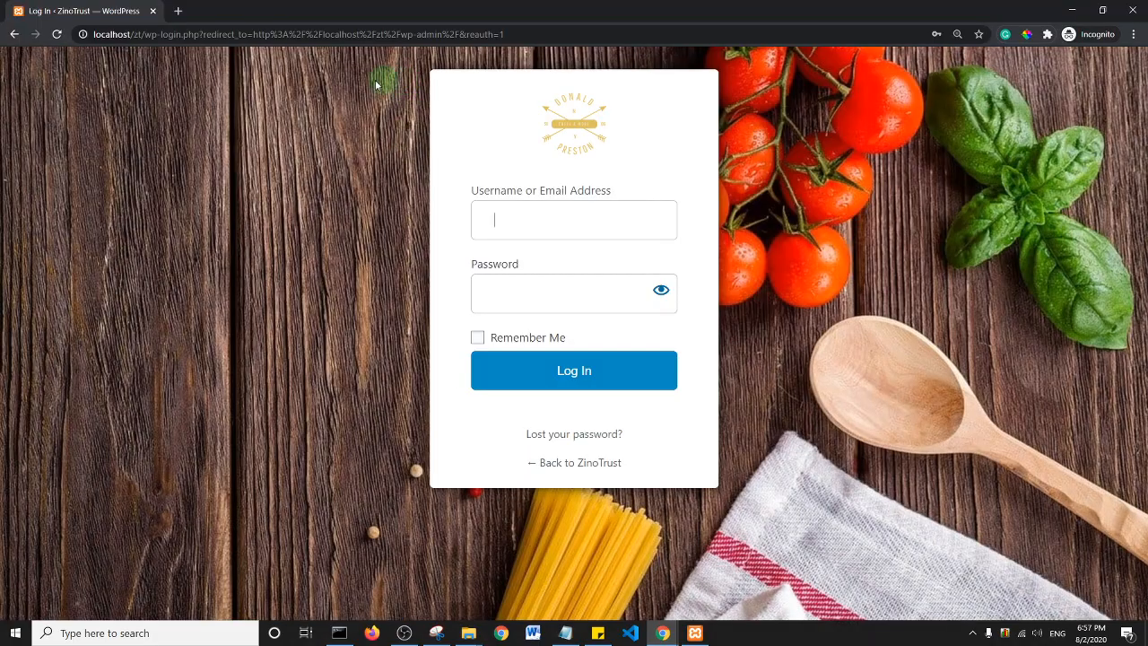
{"action": "key", "text": "ctrl+a"}
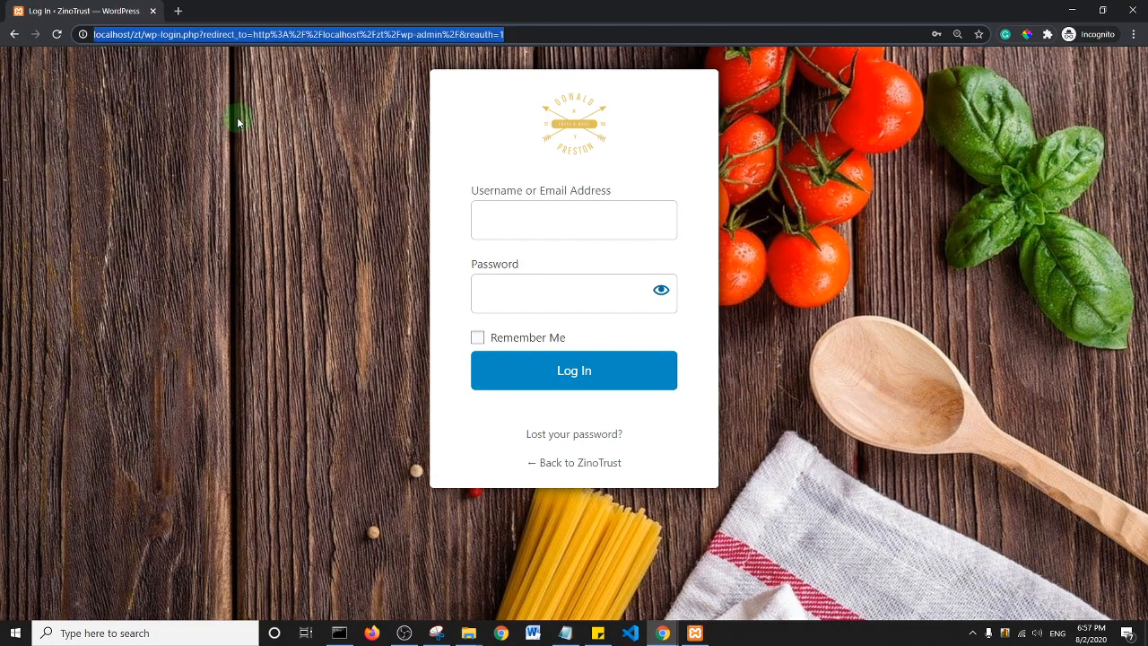
{"action": "key", "text": "ctrl+v"}
{"action": "key", "text": "Return"}
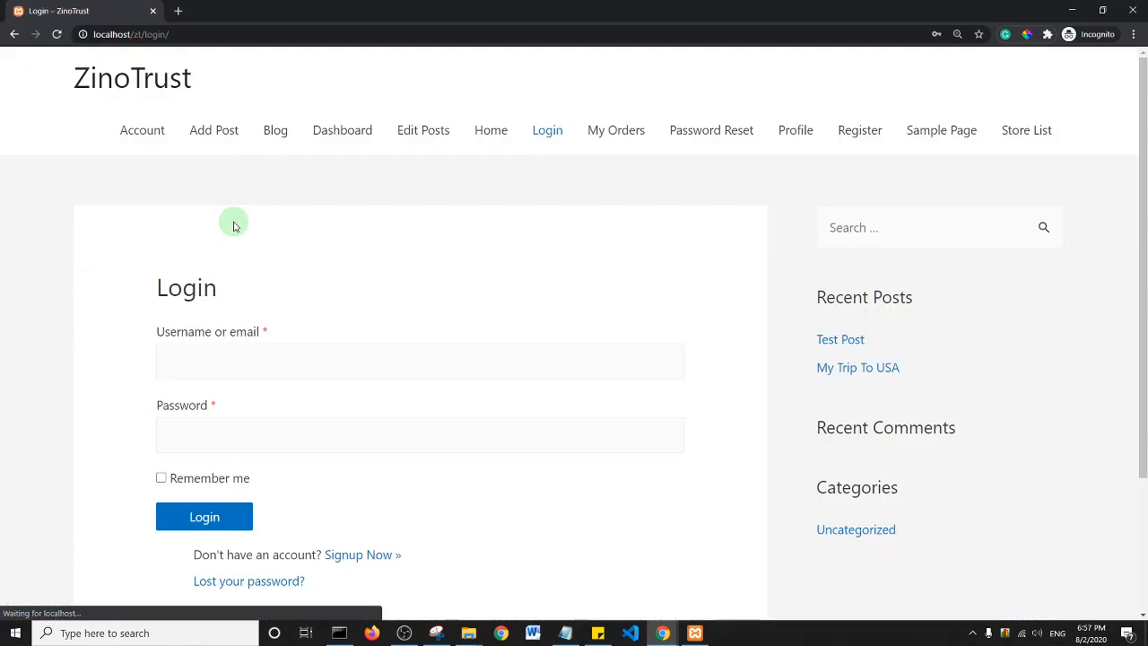
Step: Check the username and password fields of the front-end login form, and view the site's Register page
{"action": "left_click_drag", "start_coordinate": [1144, 189], "coordinate": [1141, 273]}
{"action": "left_click", "coordinate": [326, 241]}
{"action": "left_click", "coordinate": [342, 320]}
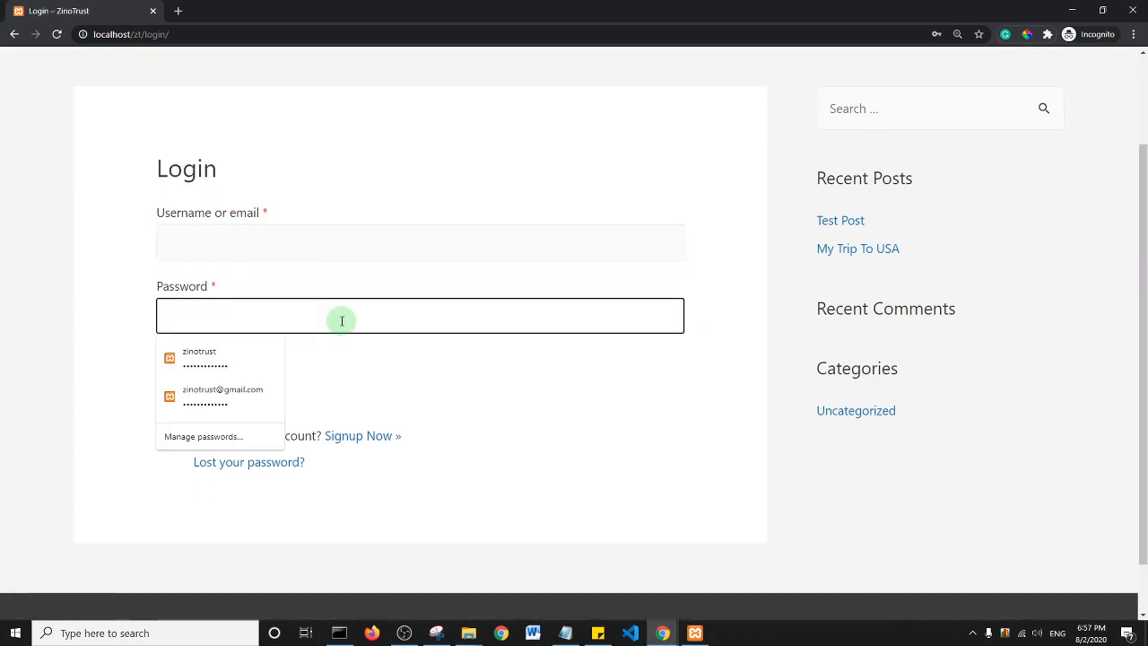
{"action": "left_click", "coordinate": [50, 301]}
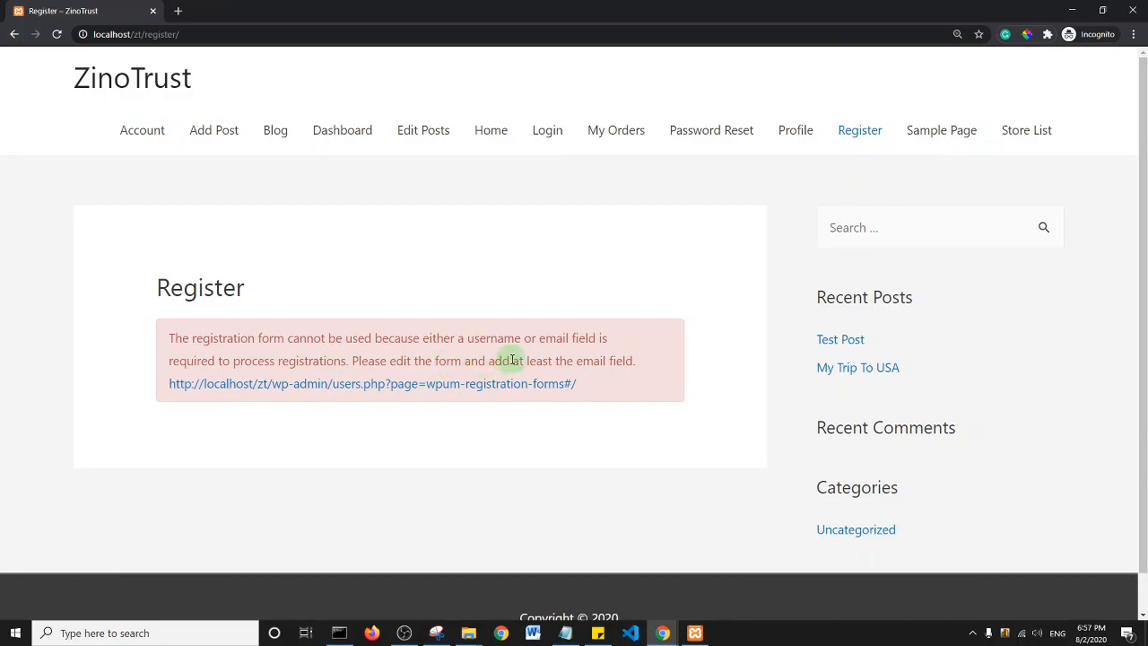
{"action": "right_click", "coordinate": [405, 388]}
{"action": "left_click", "coordinate": [289, 452]}
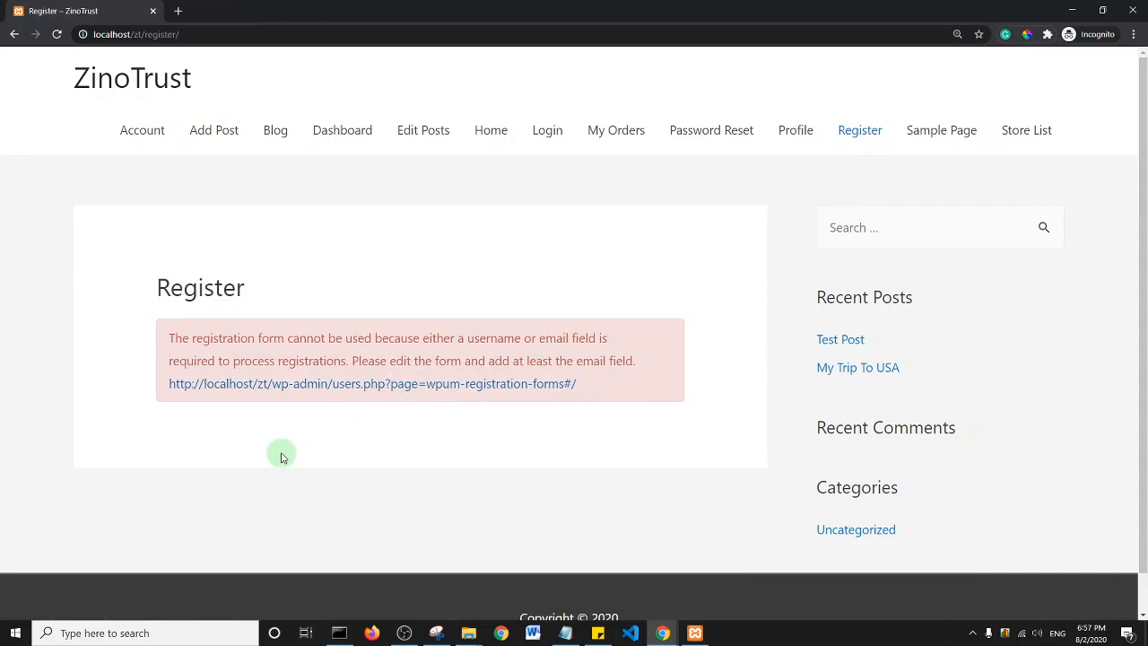
Step: Return to the WordPress admin window and open the default registration form for customizing
{"action": "left_click", "coordinate": [1074, 11]}
{"action": "left_click", "coordinate": [217, 10]}
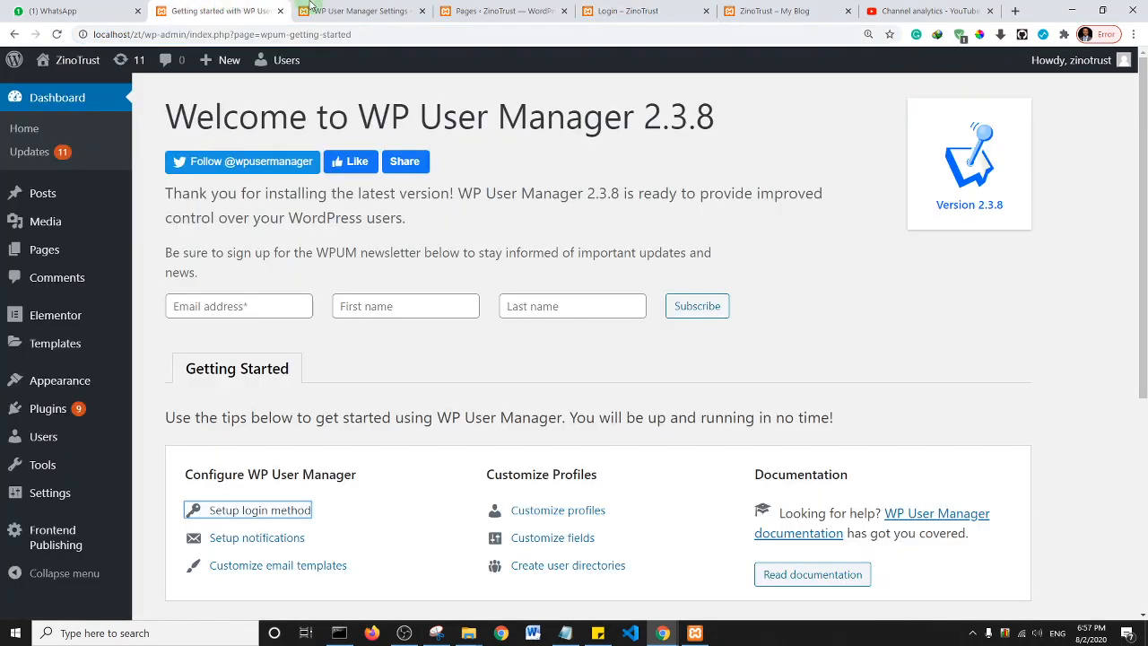
{"action": "left_click", "coordinate": [375, 9]}
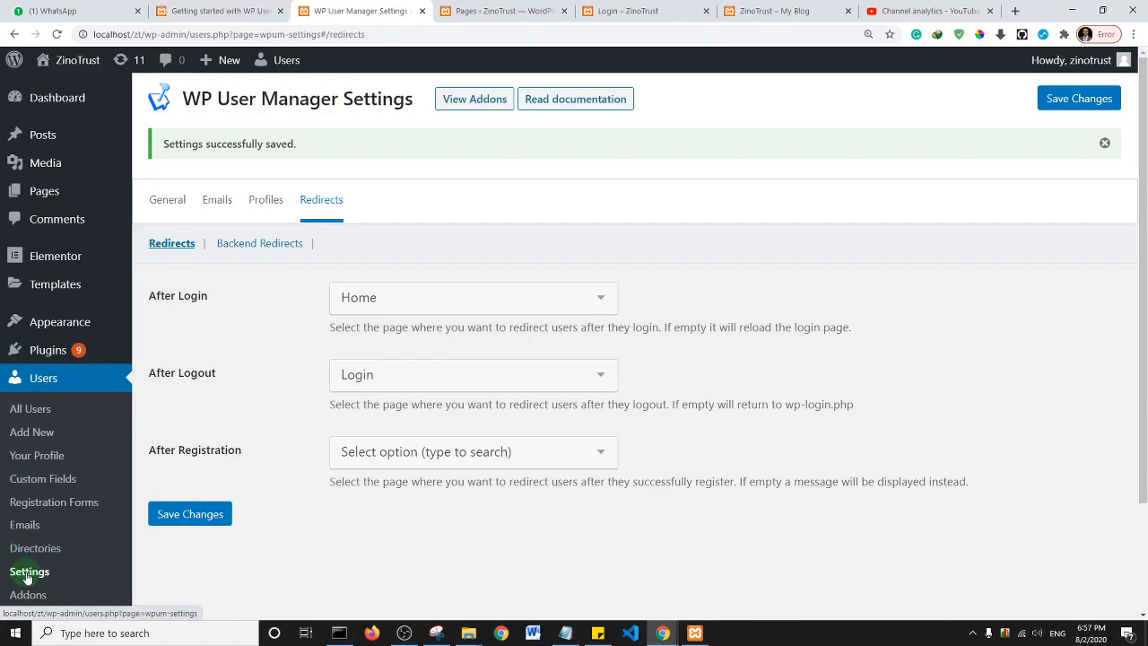
{"action": "left_click", "coordinate": [34, 508]}
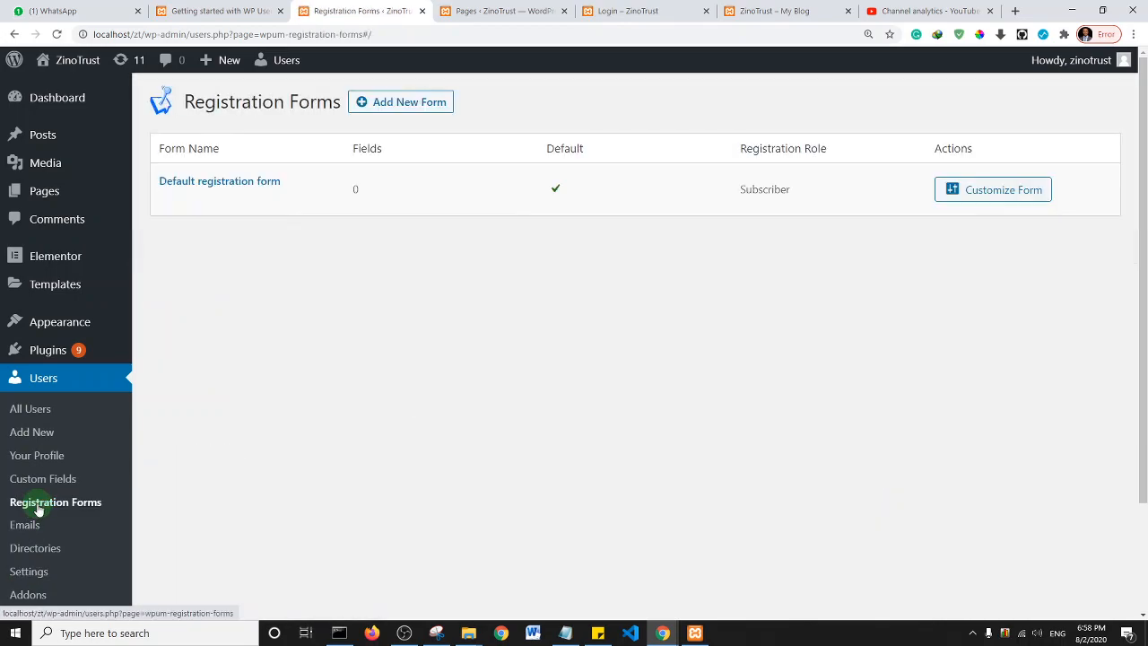
{"action": "mouse_move", "coordinate": [182, 176]}
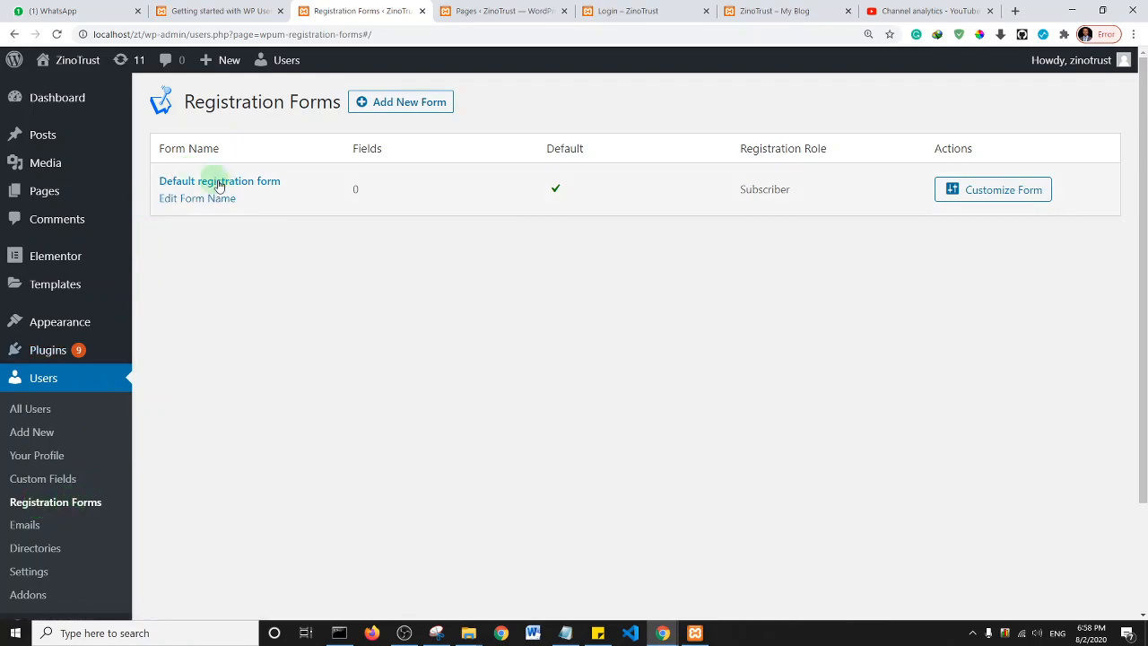
{"action": "left_click", "coordinate": [1011, 192]}
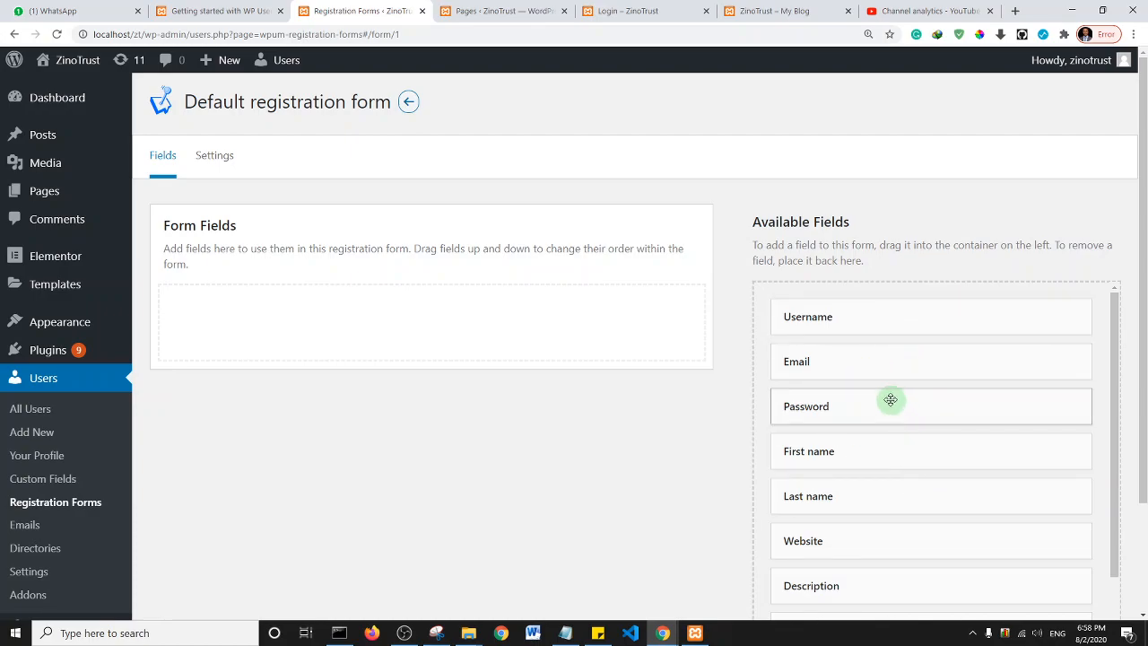
Step: Add the Username, Email and Password fields, in that order, to the default registration form
{"action": "left_click_drag", "start_coordinate": [924, 320], "coordinate": [305, 309]}
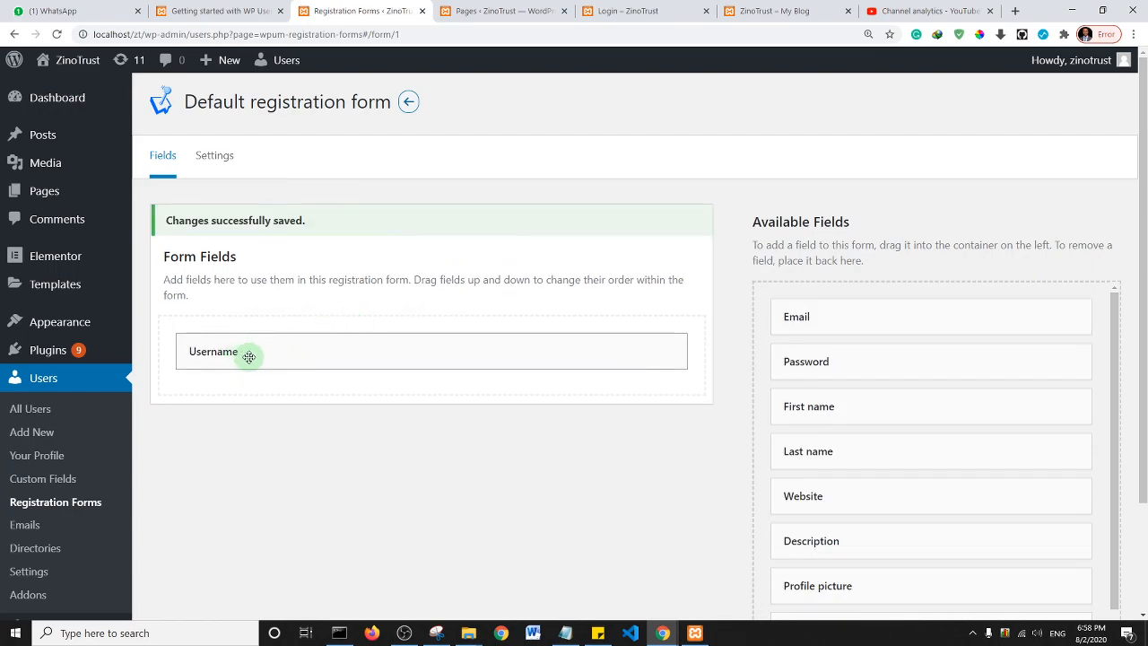
{"action": "left_click_drag", "start_coordinate": [910, 304], "coordinate": [278, 403]}
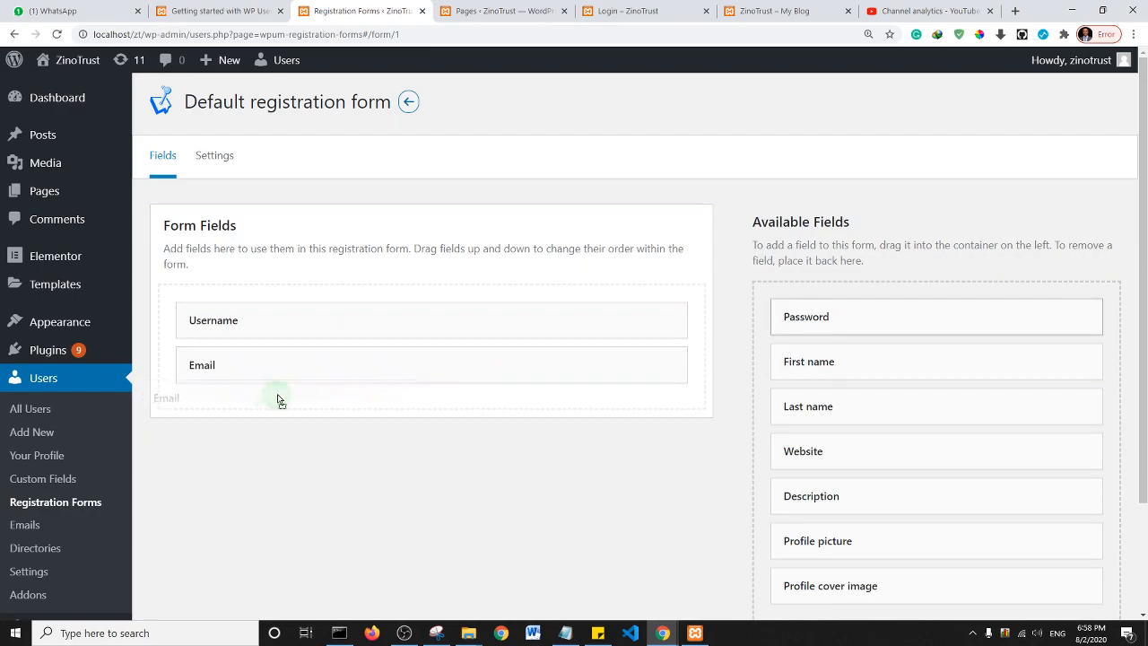
{"action": "left_click_drag", "start_coordinate": [861, 319], "coordinate": [405, 453]}
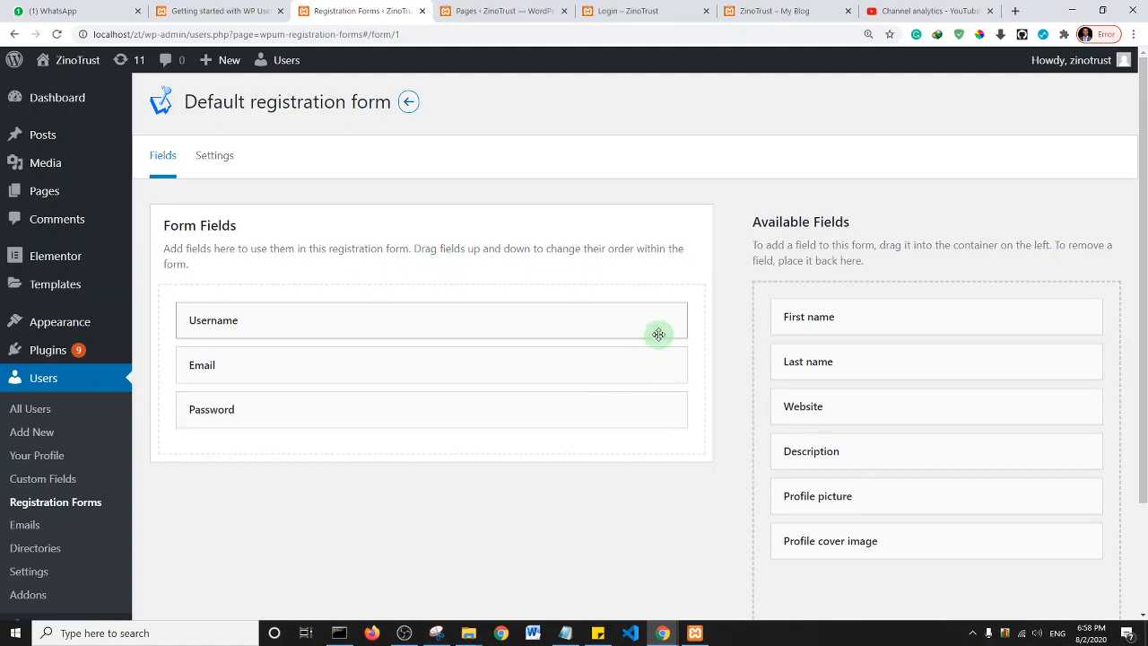
{"action": "scroll", "coordinate": [635, 302], "scroll_direction": "down", "scroll_amount": 3}
{"action": "scroll", "coordinate": [635, 302], "scroll_direction": "up", "scroll_amount": 3}
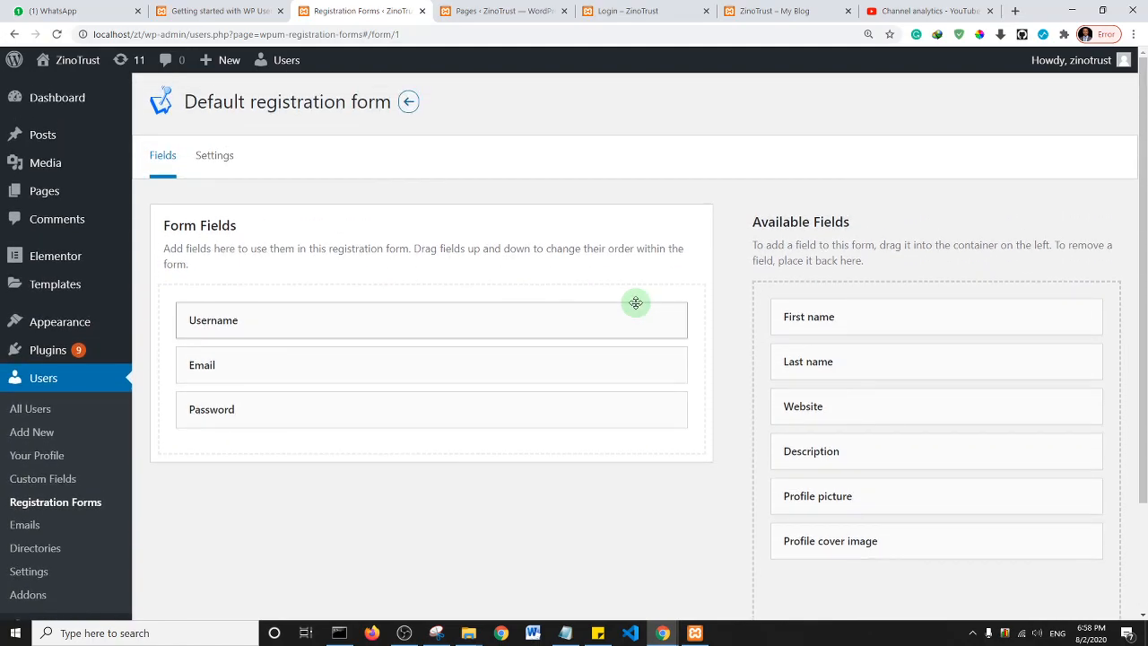
{"action": "scroll", "coordinate": [635, 302], "scroll_direction": "down", "scroll_amount": 3}
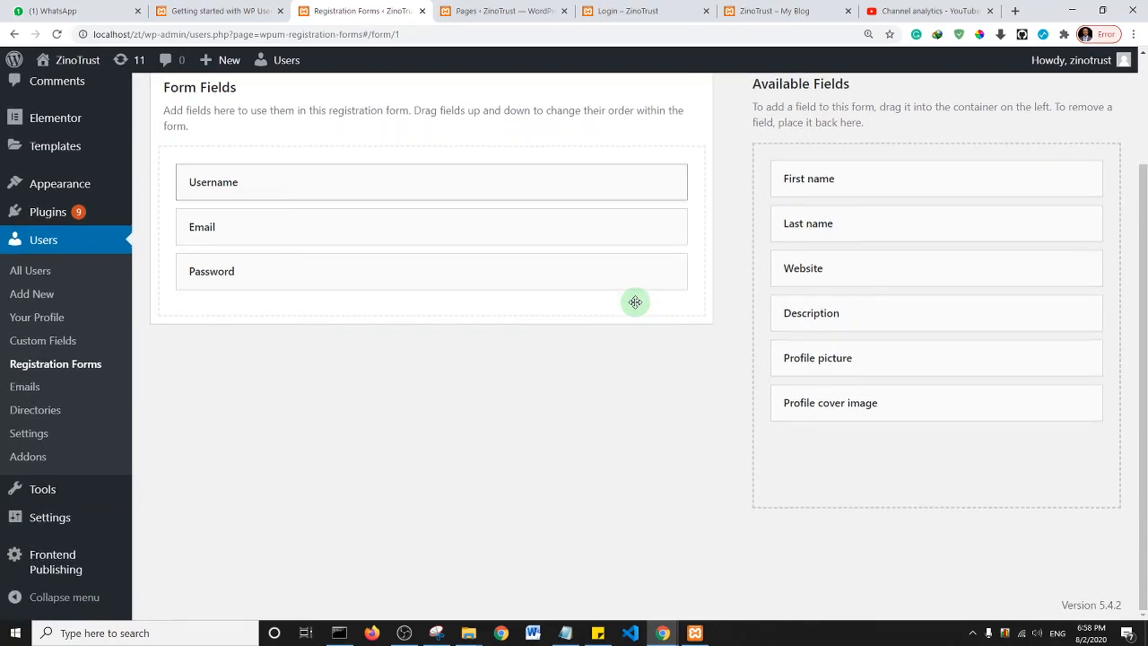
{"action": "scroll", "coordinate": [617, 392], "scroll_direction": "up", "scroll_amount": 3}
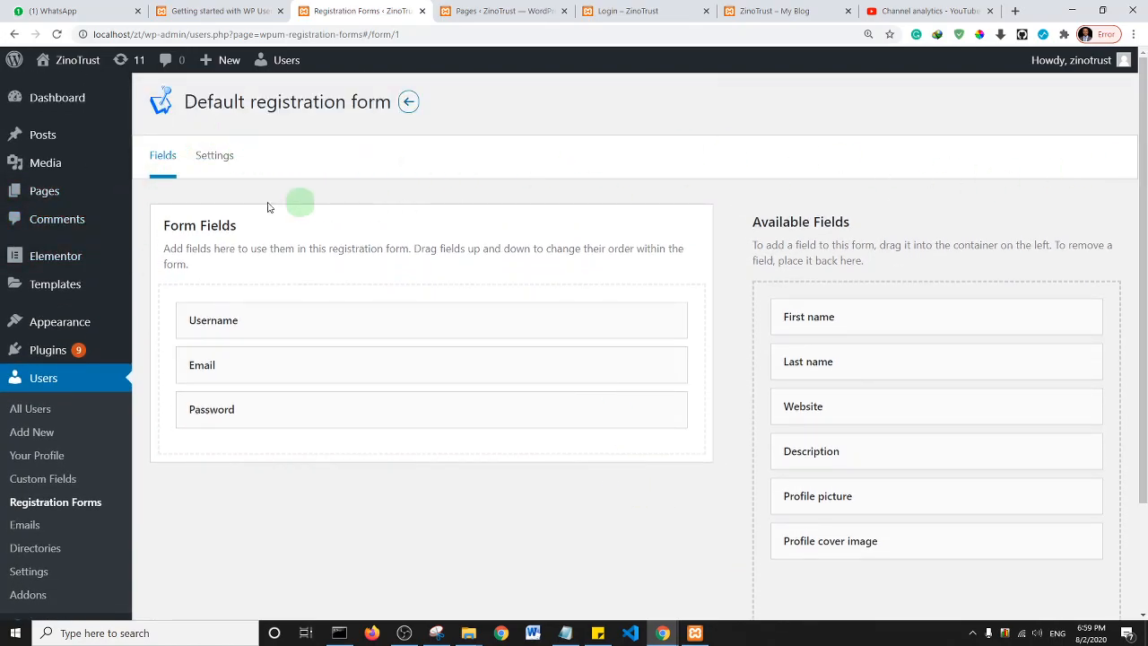
Step: Open the default registration form's settings and deselect Subscriber as the registration role
{"action": "left_click", "coordinate": [213, 156]}
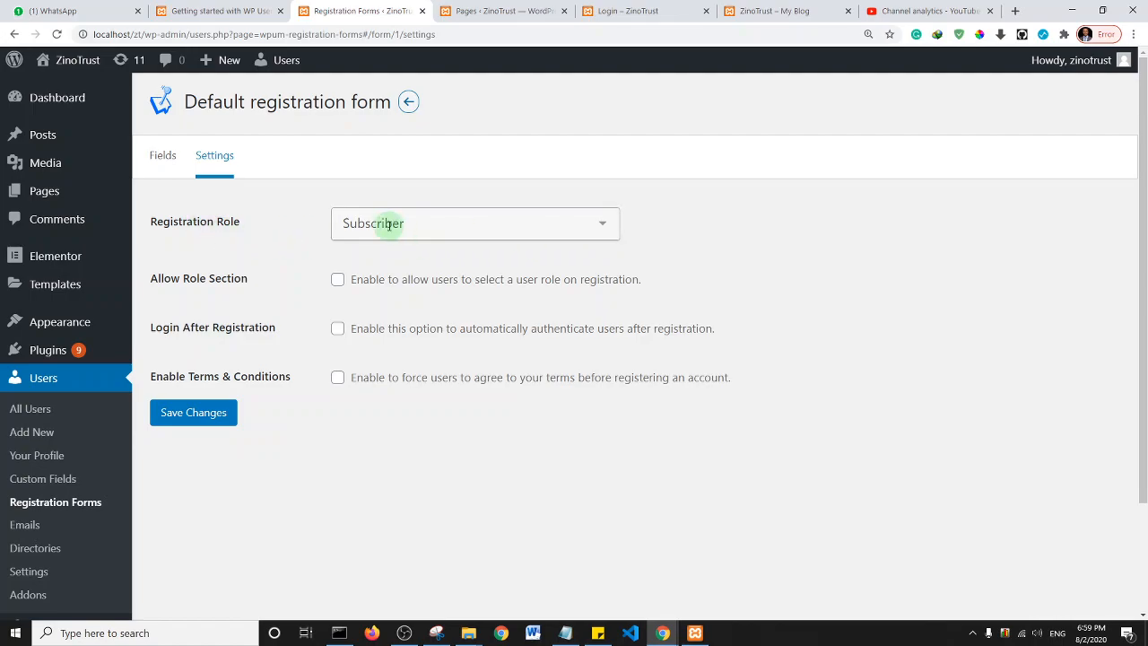
{"action": "left_click", "coordinate": [605, 228]}
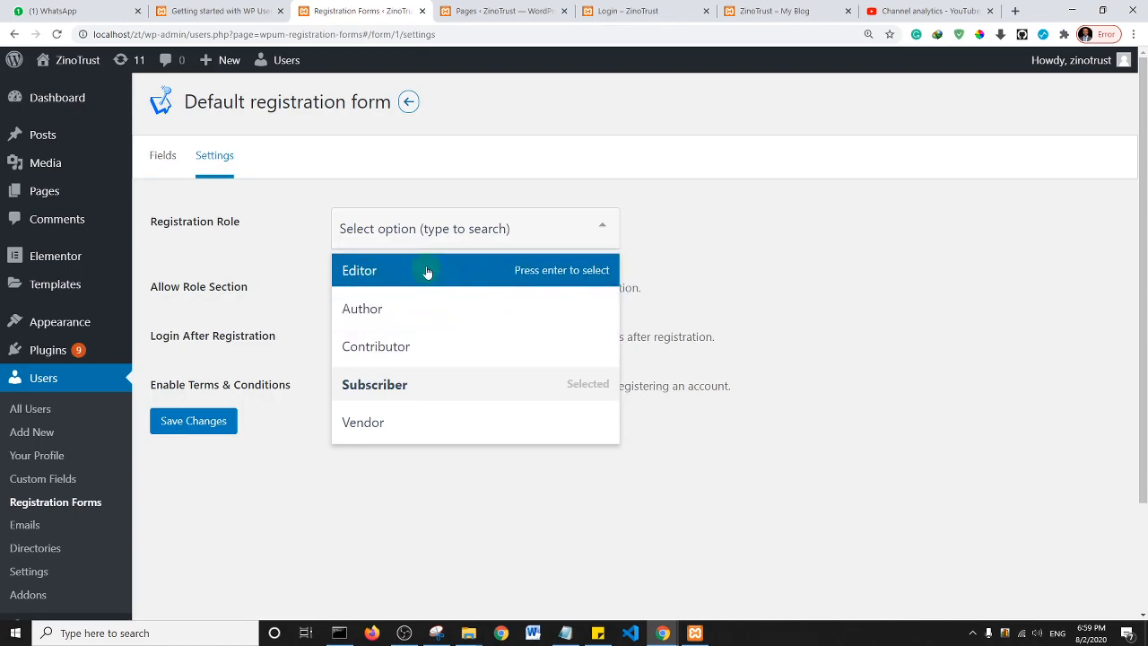
{"action": "left_click", "coordinate": [441, 385]}
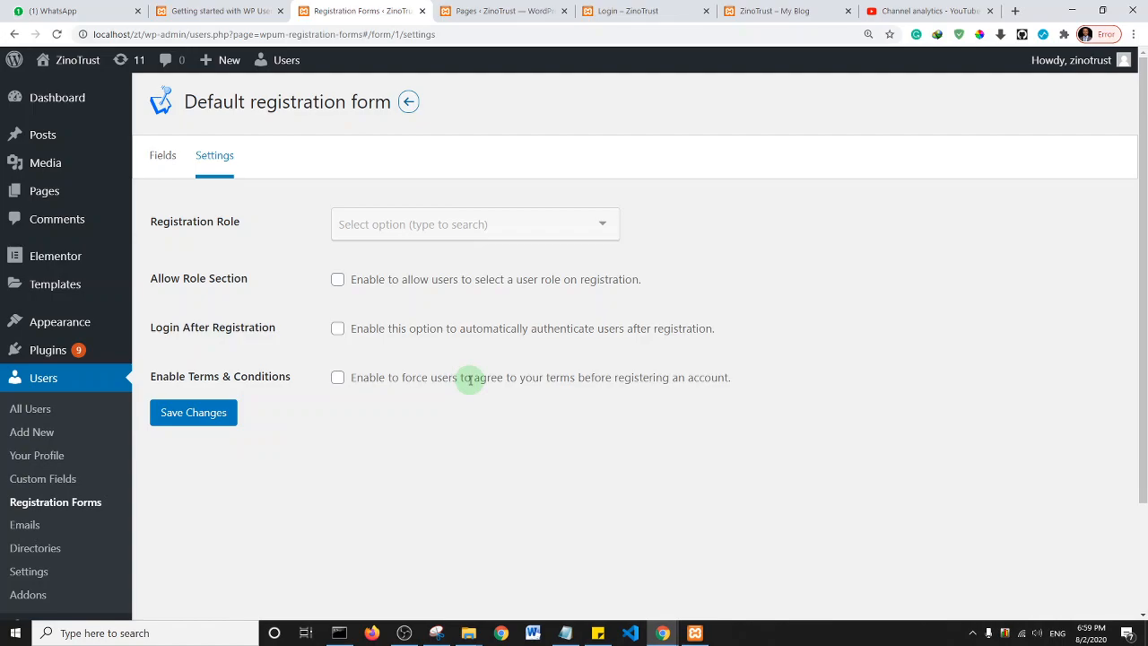
Step: Let users select a role on registration, with Contributor and Author as the allowed roles
{"action": "left_click", "coordinate": [338, 280]}
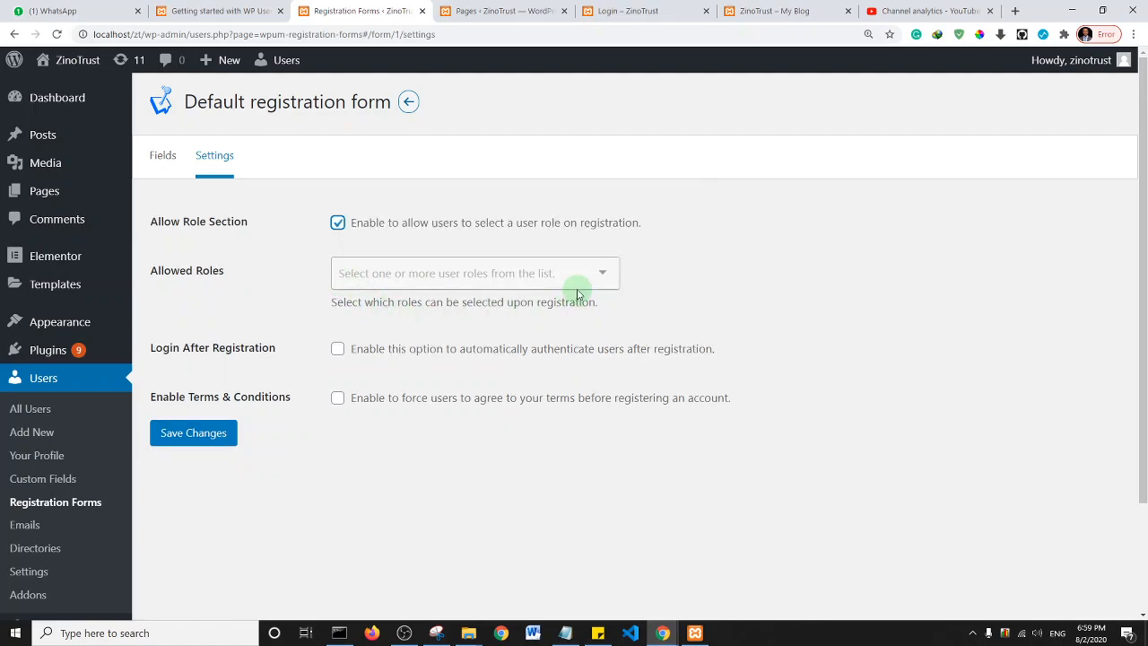
{"action": "left_click", "coordinate": [377, 273]}
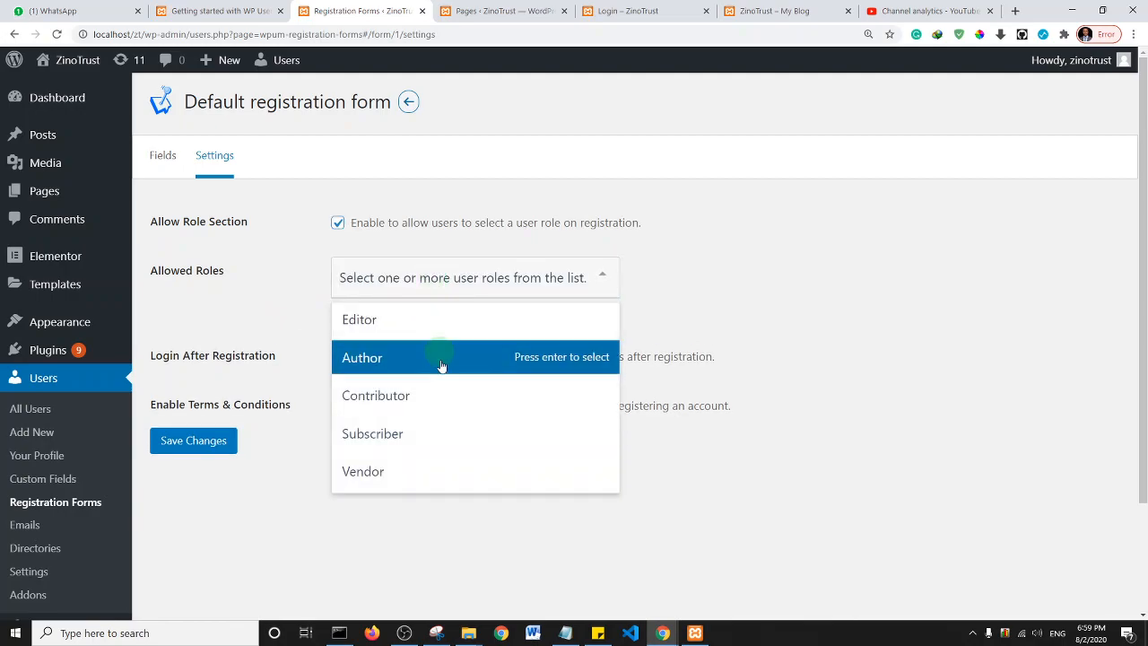
{"action": "left_click", "coordinate": [418, 404]}
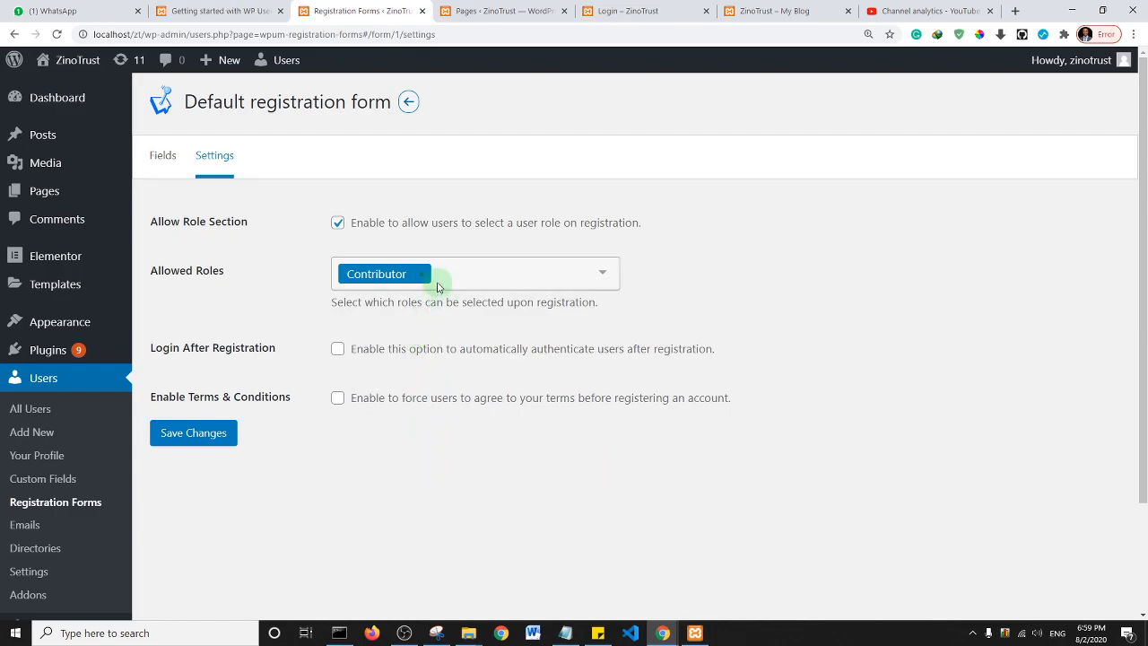
{"action": "left_click", "coordinate": [603, 275]}
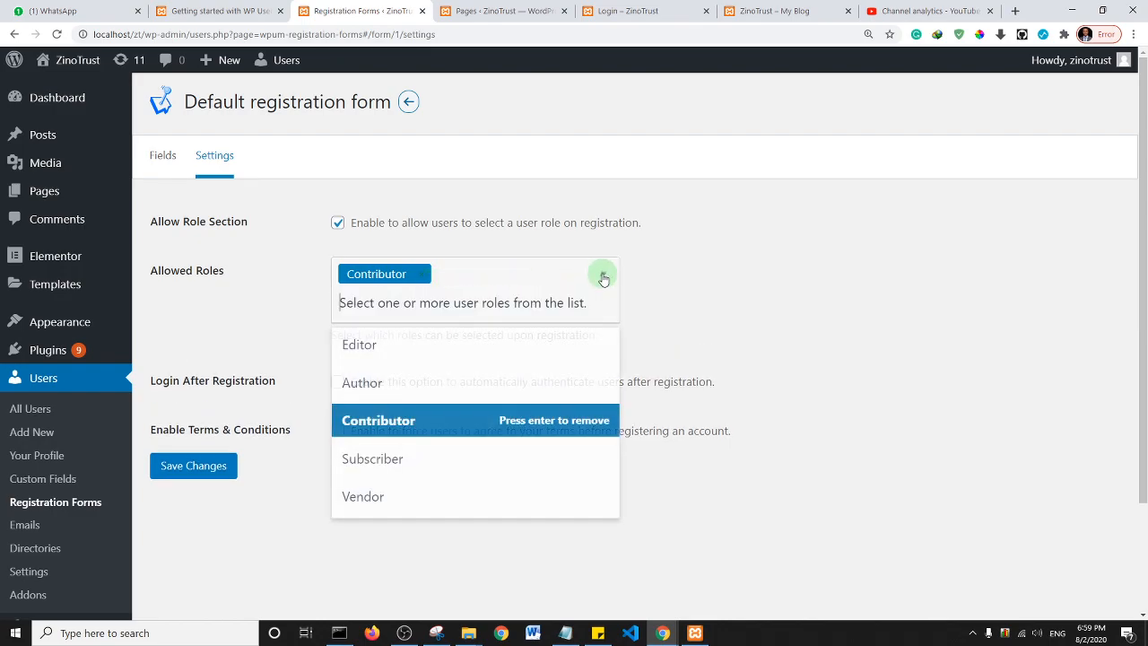
{"action": "left_click", "coordinate": [458, 392]}
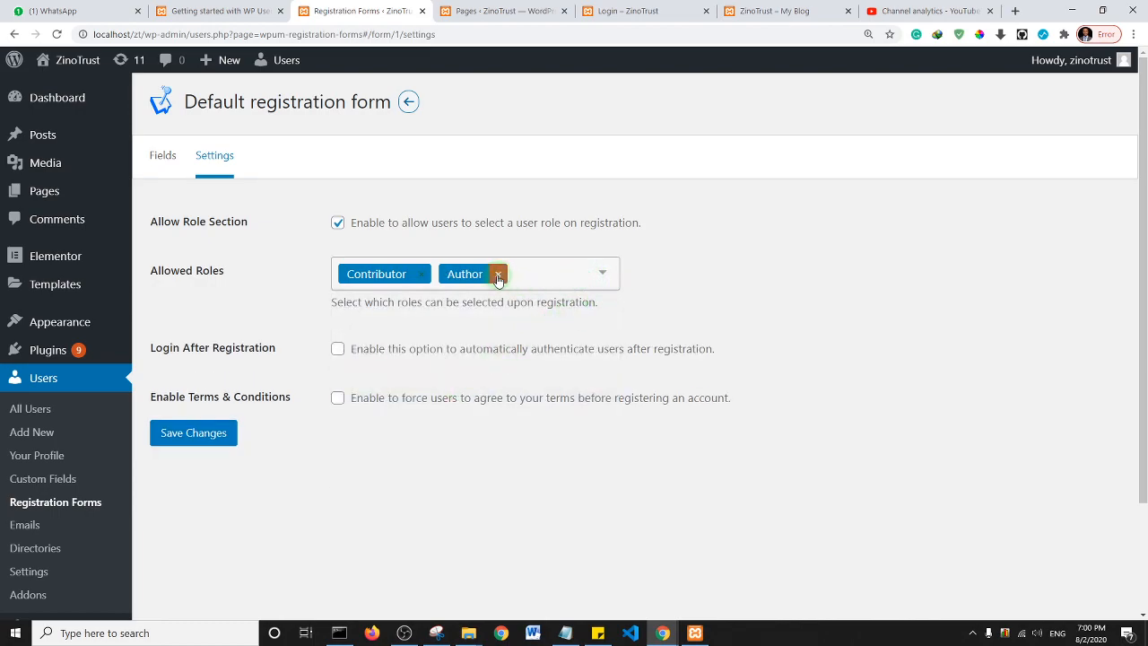
Step: Remove Author and Contributor from the allowed roles and disable role selection on registration
{"action": "left_click", "coordinate": [499, 277]}
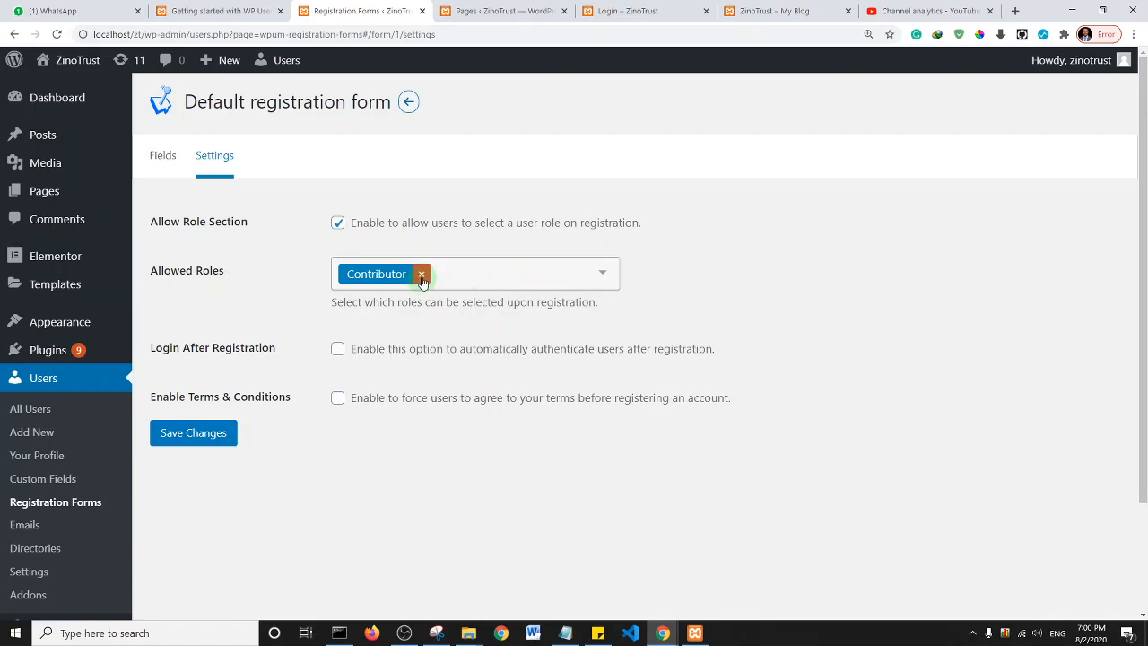
{"action": "left_click", "coordinate": [422, 278]}
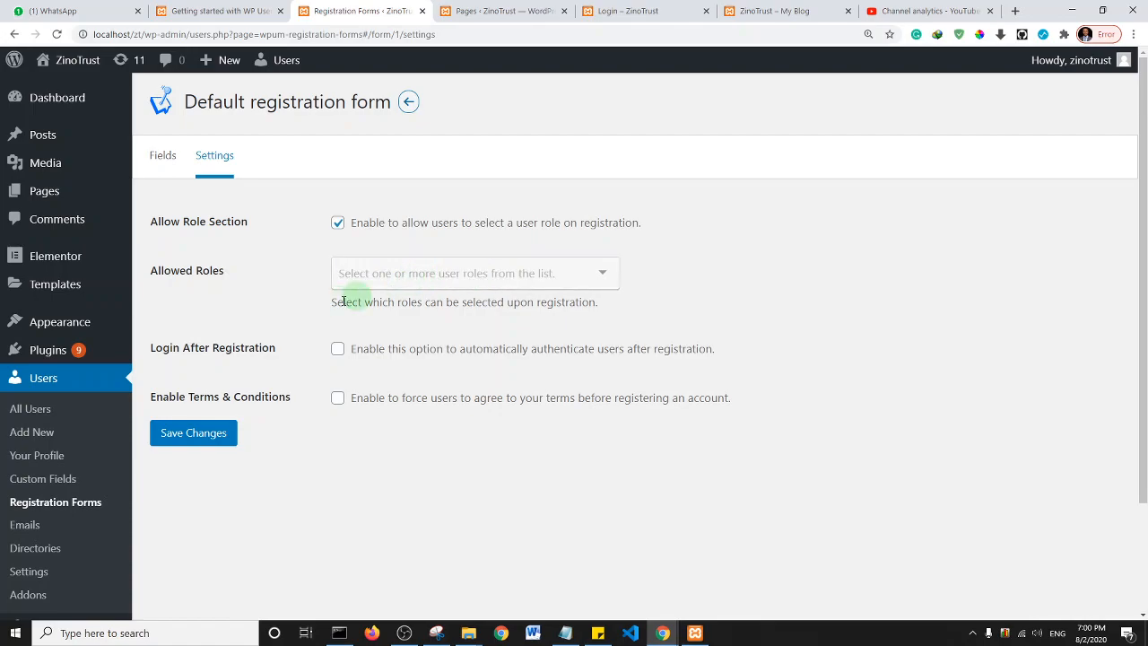
{"action": "left_click", "coordinate": [337, 224]}
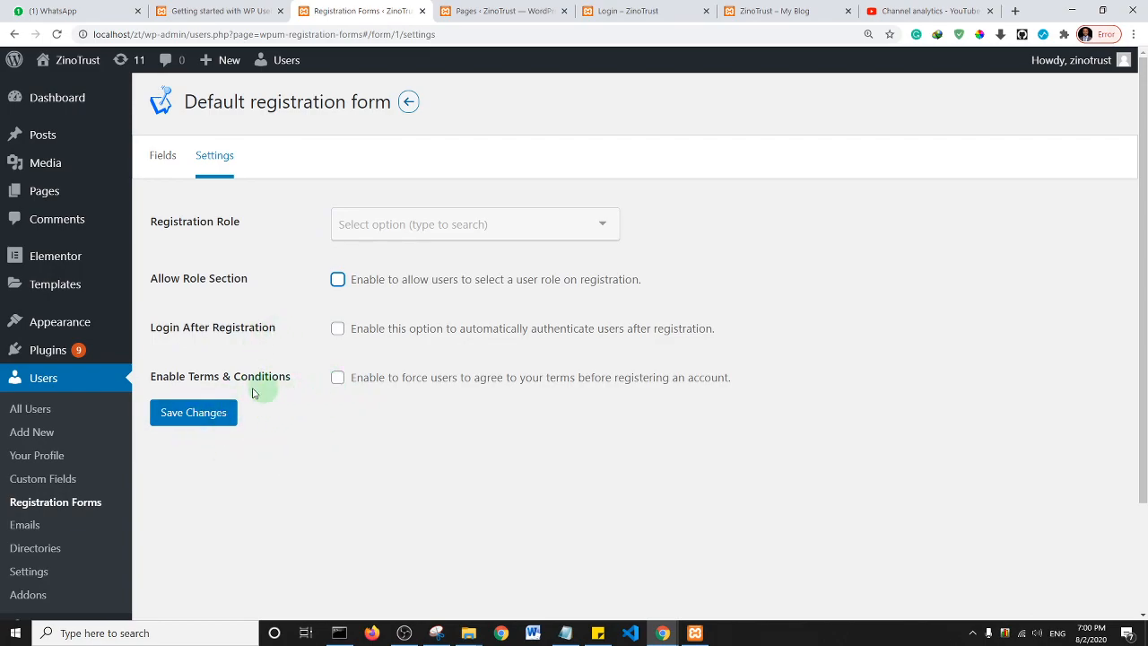
Step: Try the Terms & Conditions option, browse the pages available as the terms page, and disable the option again
{"action": "left_click", "coordinate": [337, 378]}
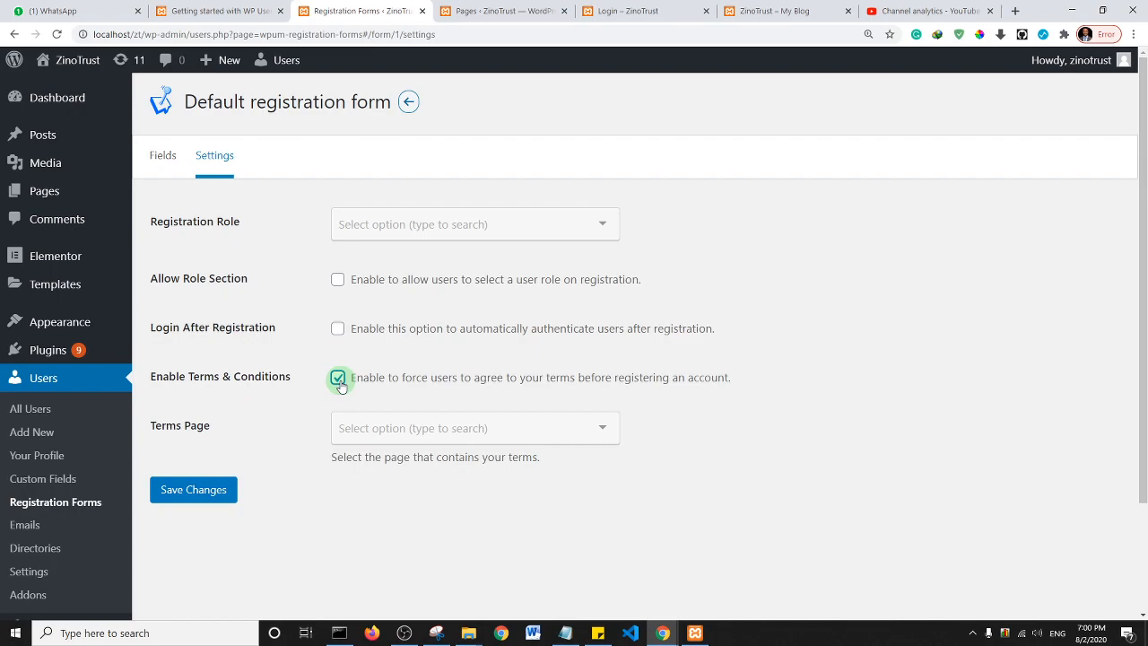
{"action": "left_click", "coordinate": [536, 437]}
{"action": "scroll", "coordinate": [487, 302], "scroll_direction": "down", "scroll_amount": 3}
{"action": "scroll", "coordinate": [487, 302], "scroll_direction": "up", "scroll_amount": 3}
{"action": "left_click", "coordinate": [487, 509]}
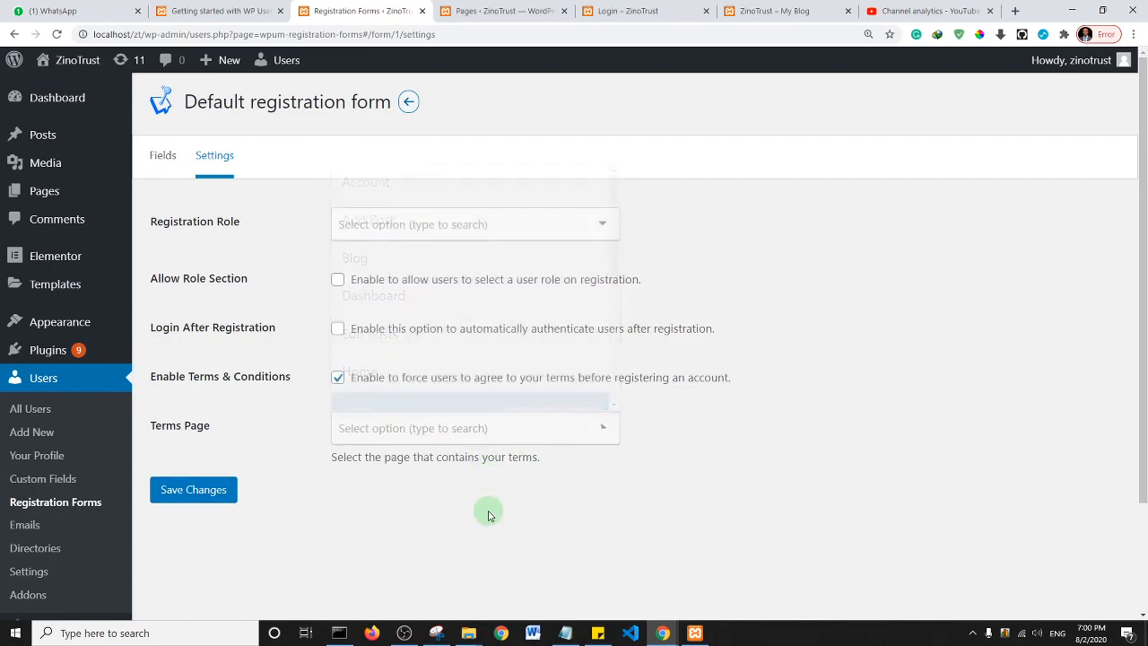
{"action": "left_click", "coordinate": [346, 377]}
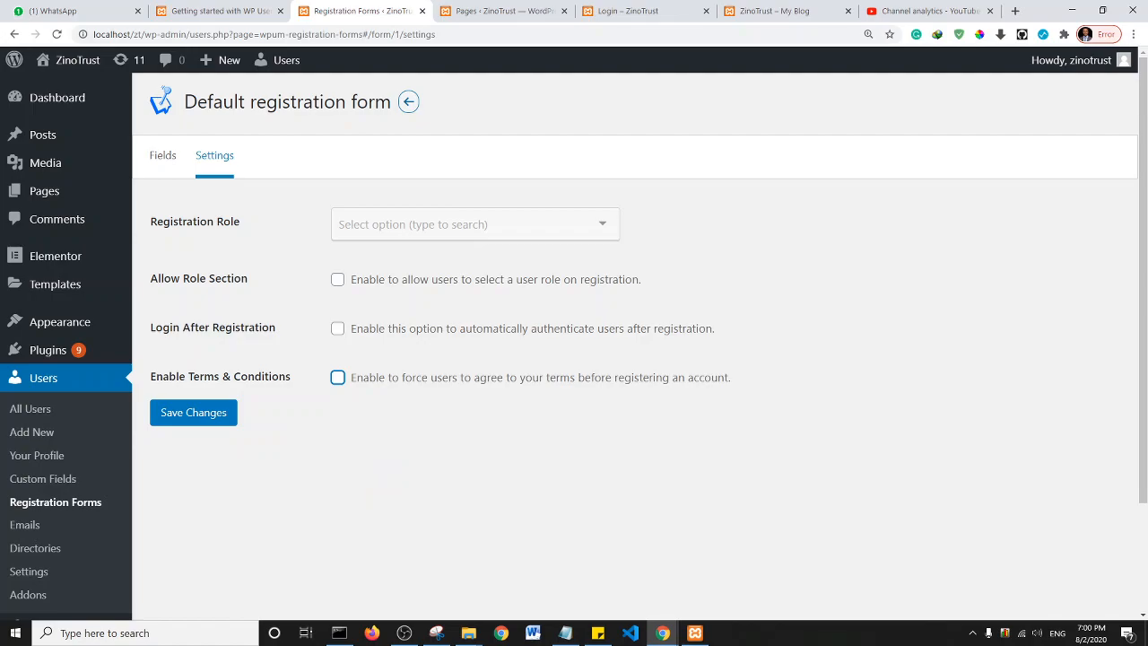
Step: Save the registration form settings and reload the site's Register page in the incognito window
{"action": "left_click", "coordinate": [205, 420]}
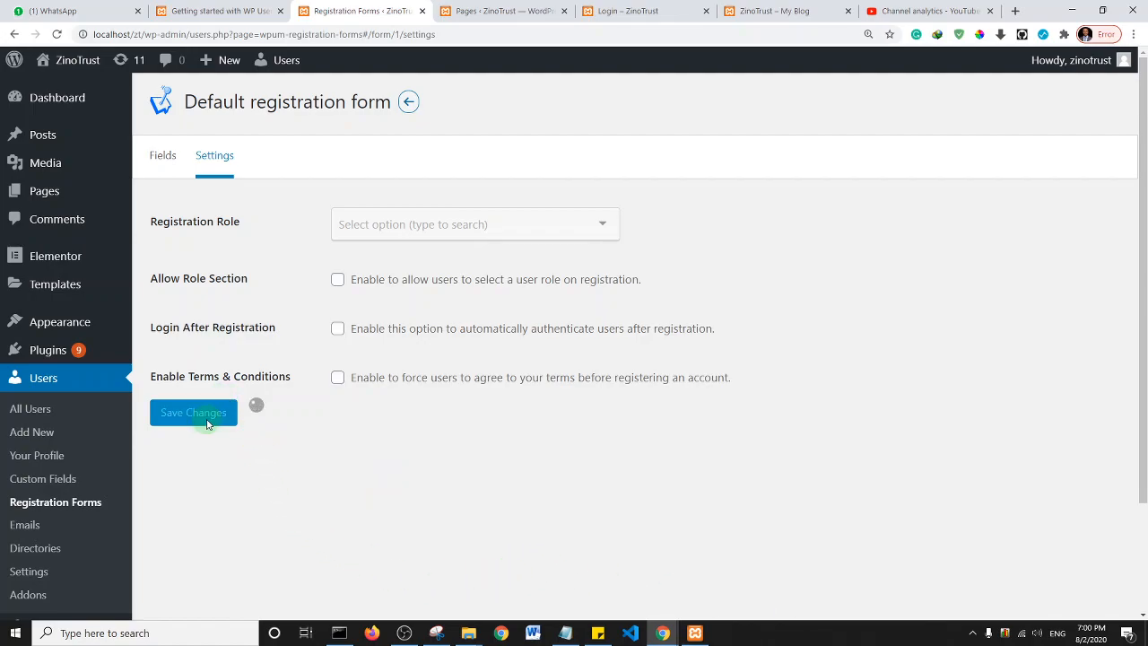
{"action": "mouse_move", "coordinate": [662, 633]}
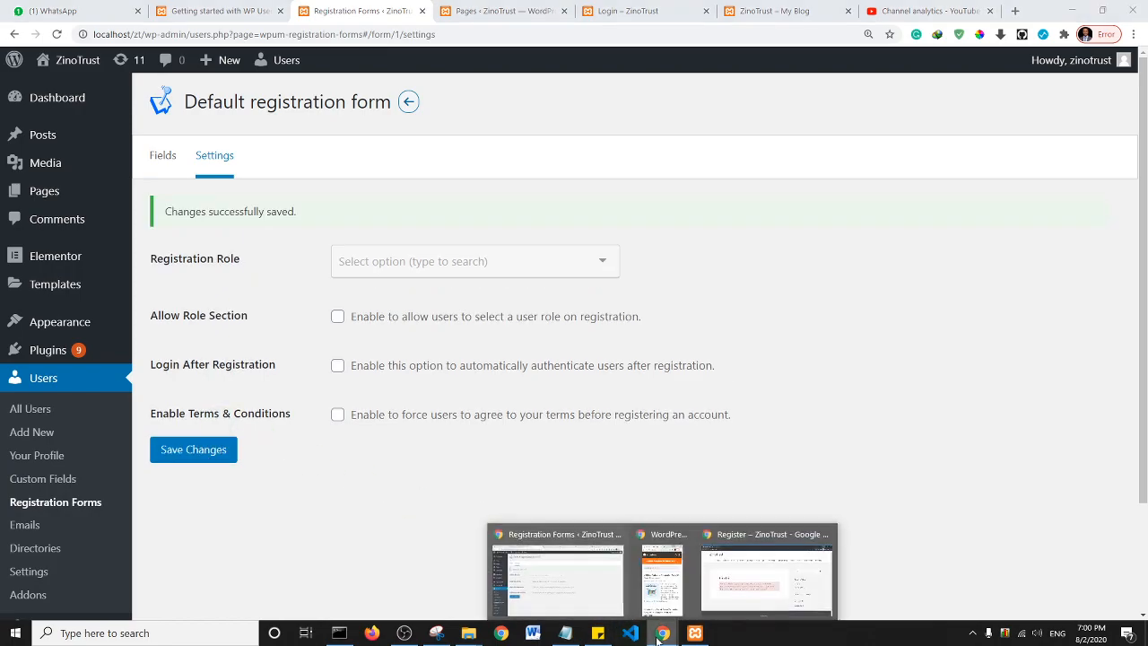
{"action": "left_click", "coordinate": [744, 573]}
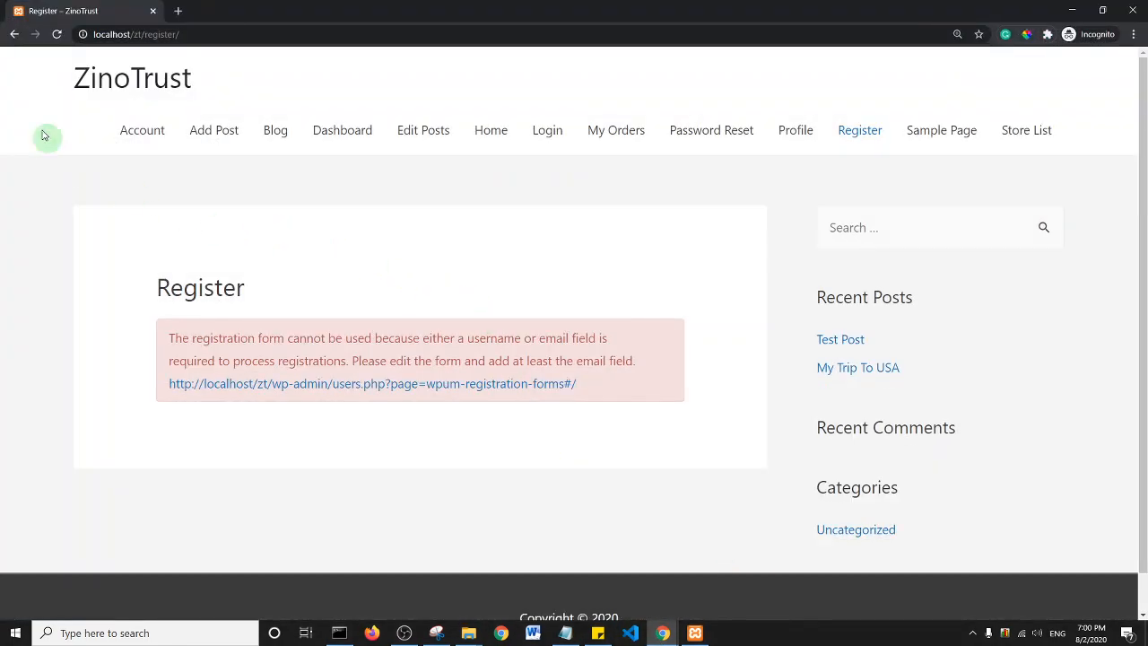
{"action": "left_click", "coordinate": [58, 34]}
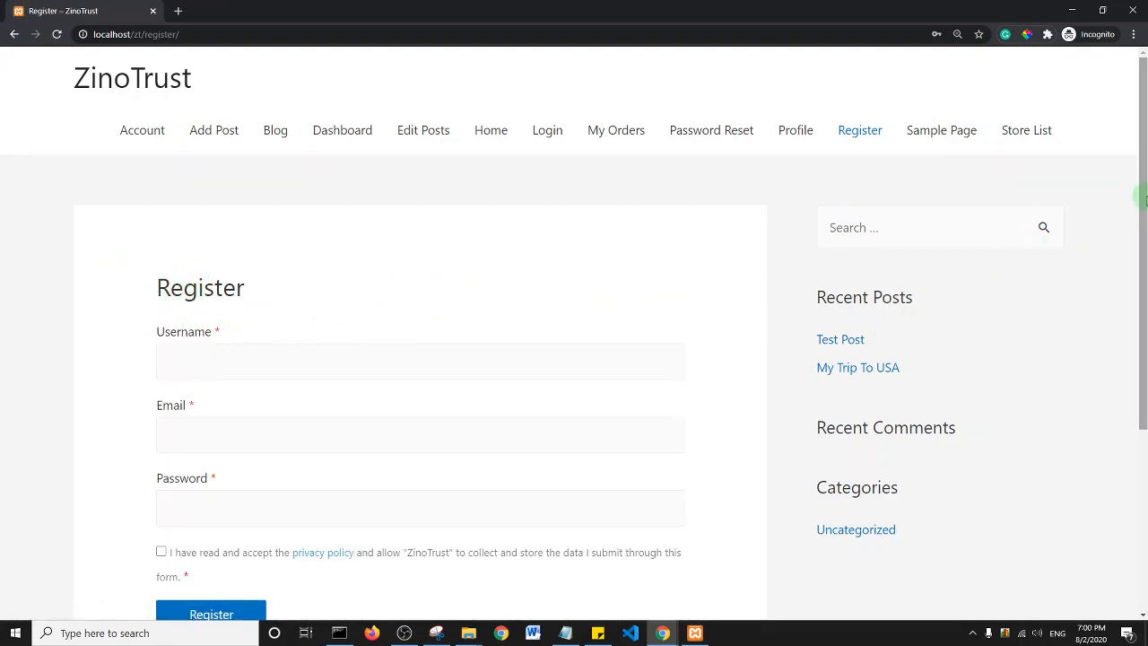
Step: Check the fields, privacy checkbox and links of the front-end registration form, and return to the WordPress admin window
{"action": "scroll", "coordinate": [1040, 269], "scroll_direction": "down", "scroll_amount": 2}
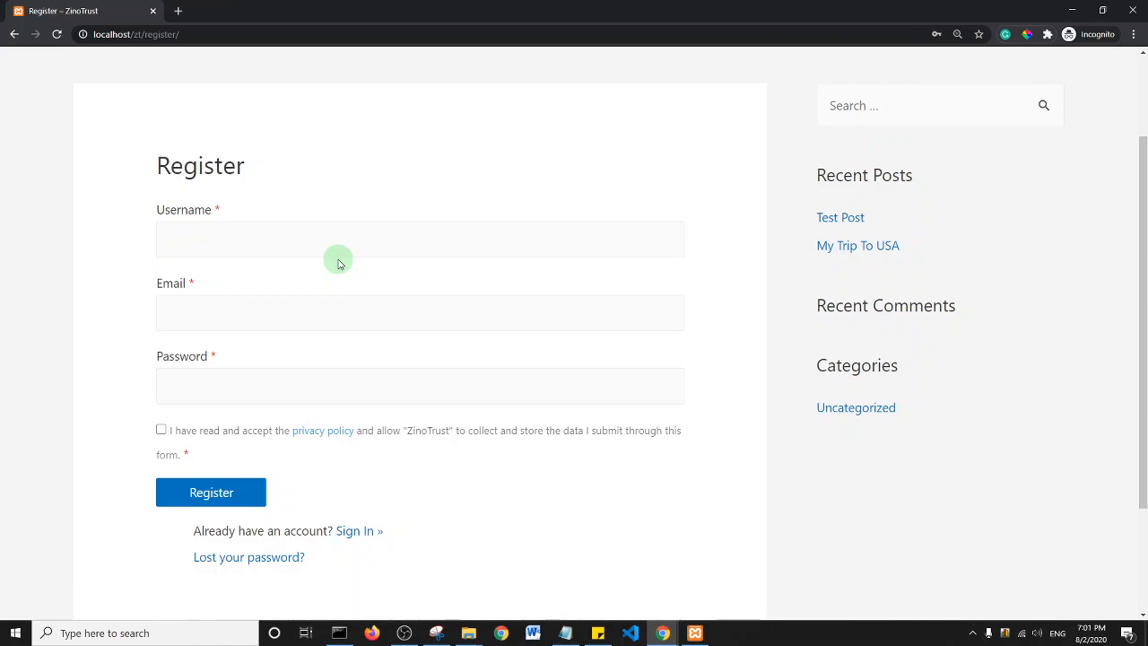
{"action": "scroll", "coordinate": [505, 327], "scroll_direction": "up", "scroll_amount": 2}
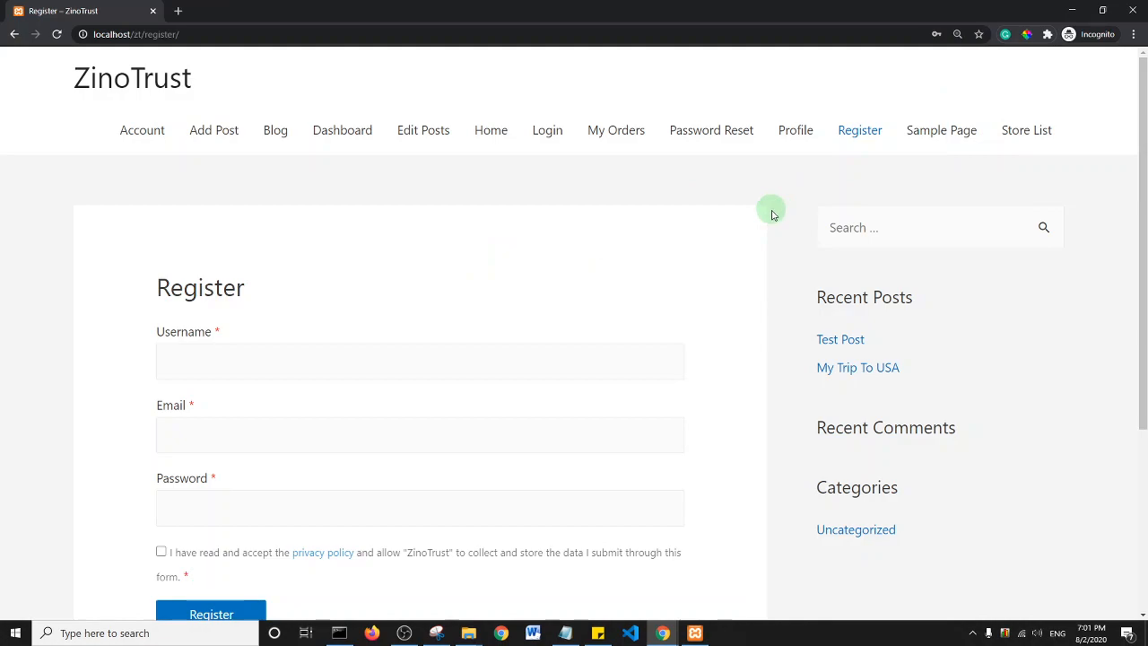
{"action": "left_click", "coordinate": [1075, 10]}
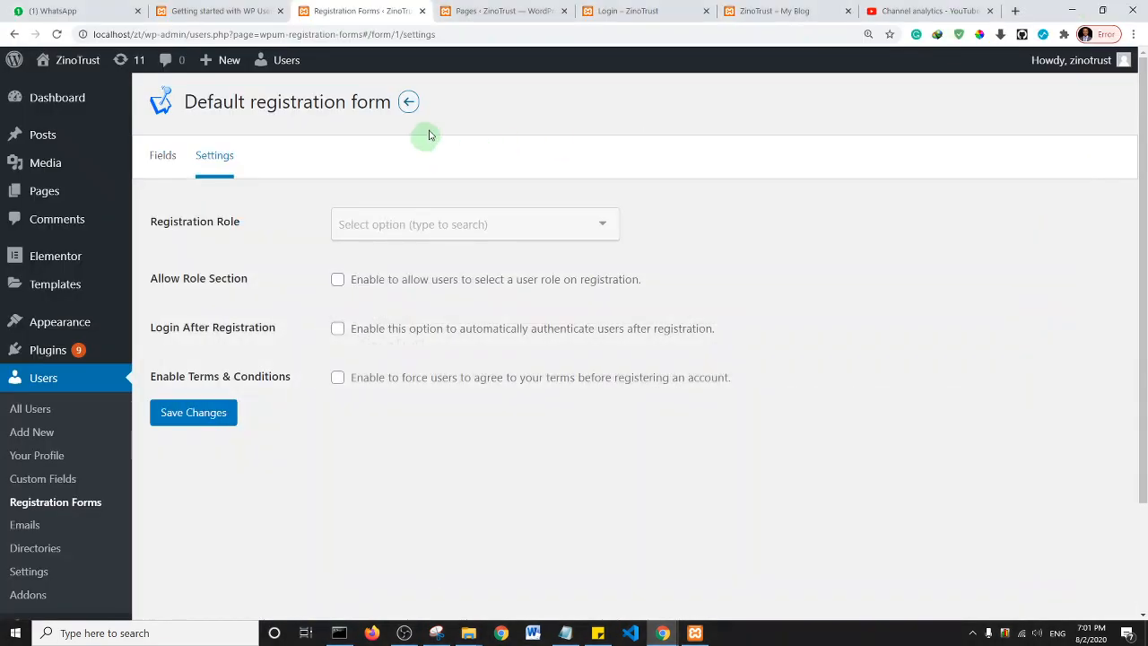
Step: Switch to YouTube Studio and open the channel's public YouTube page
{"action": "left_click", "coordinate": [897, 11]}
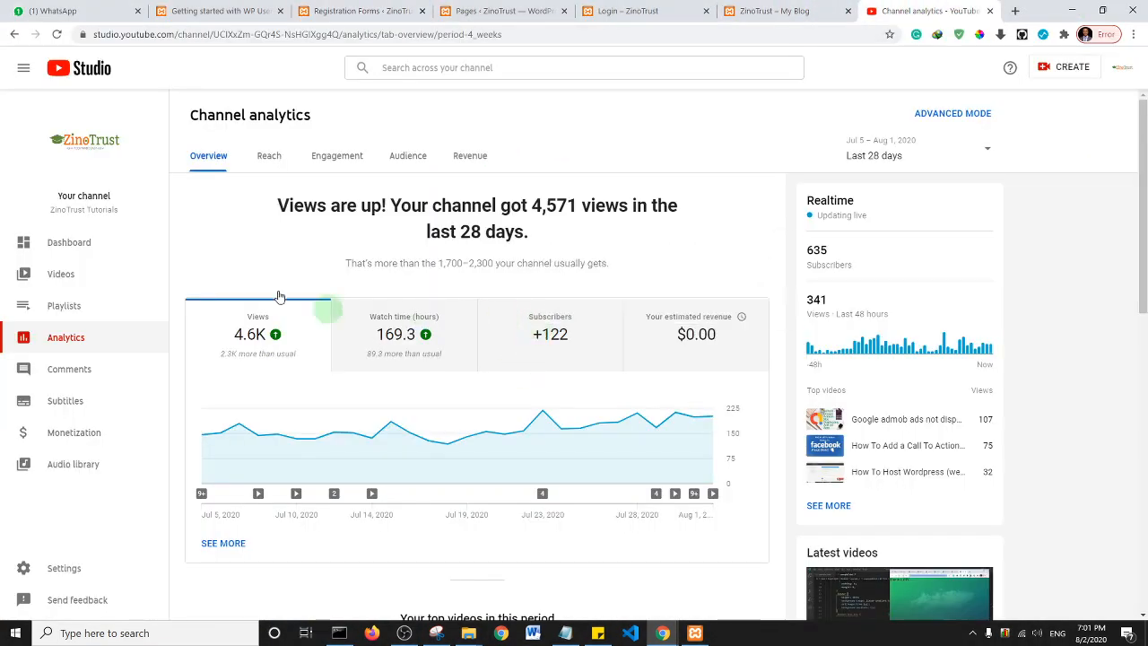
{"action": "left_click", "coordinate": [82, 149]}
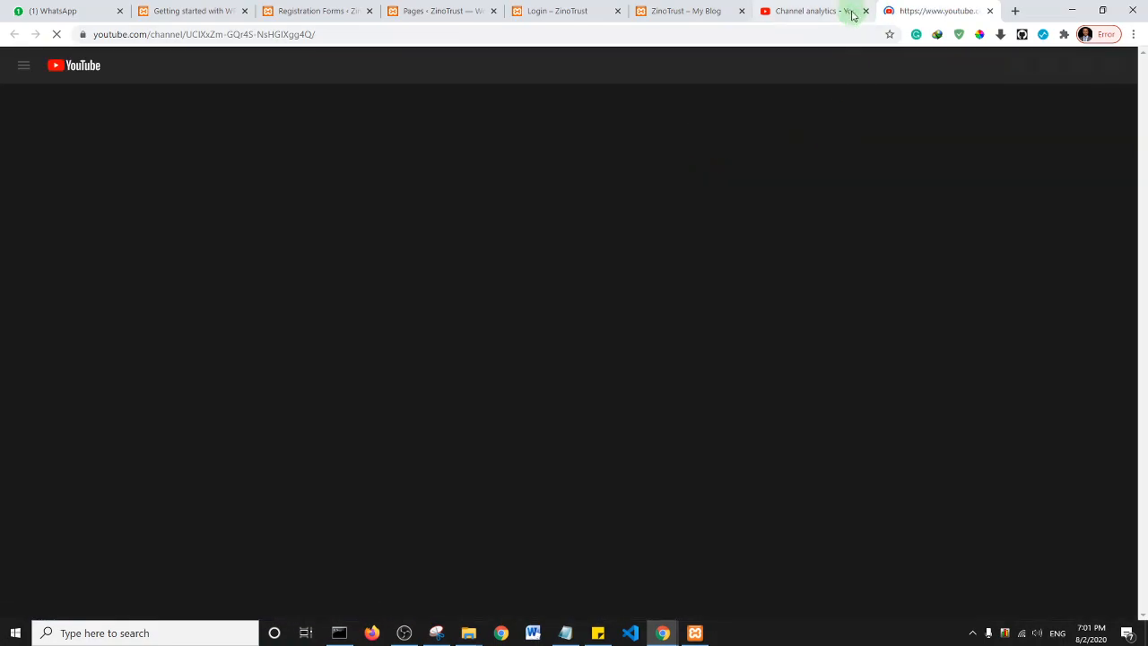
{"action": "left_click", "coordinate": [990, 11]}
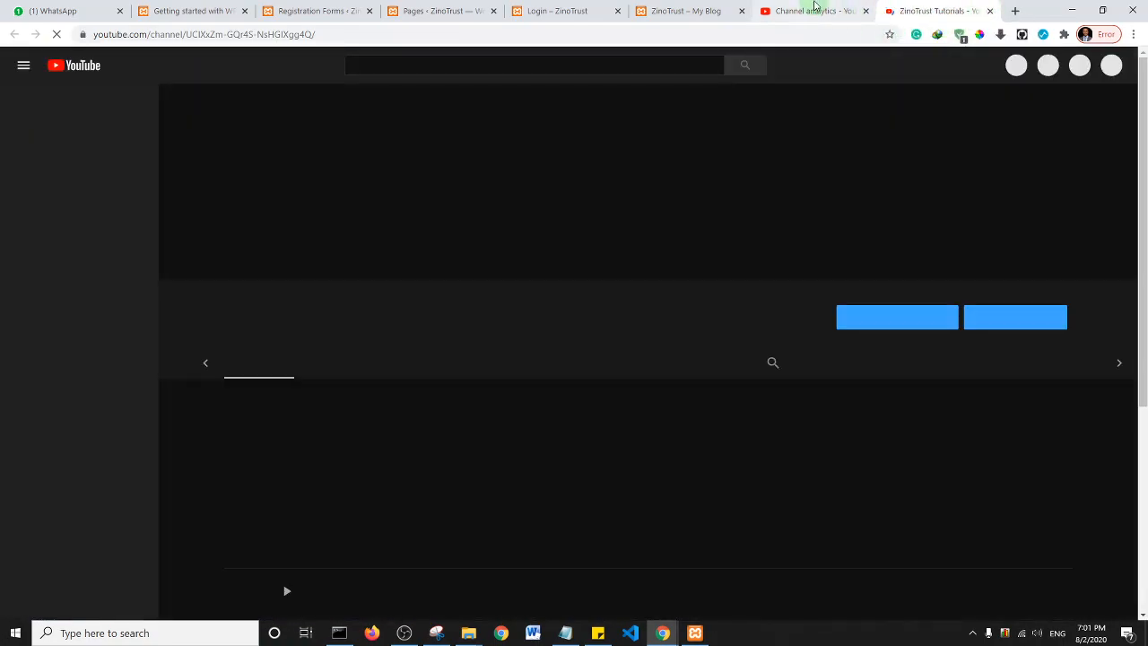